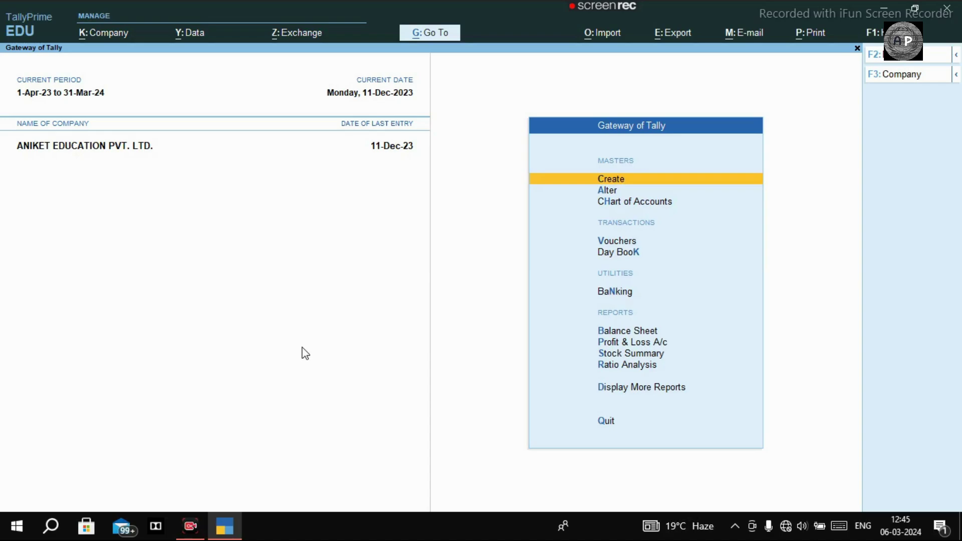
Open the Balance Sheet and drill down through Current Assets into the Sundry Debtors group summary
key(b)
key(Right)
key(Down)
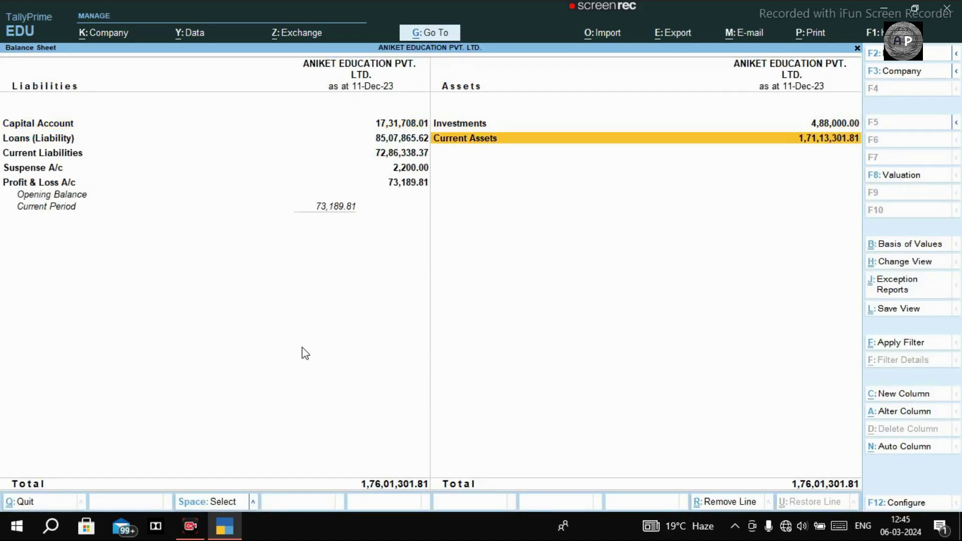
key(Return)
key(Down)
key(Down)
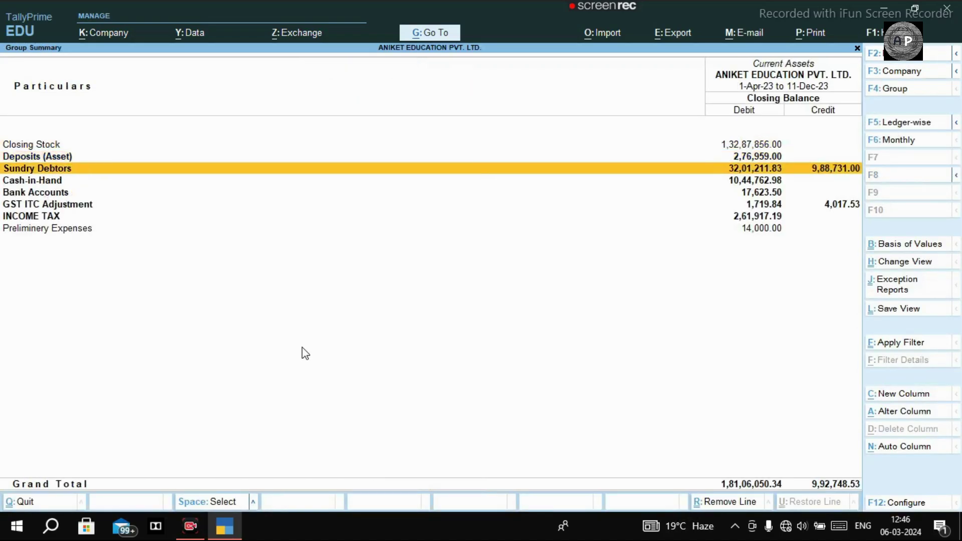
key(Return)
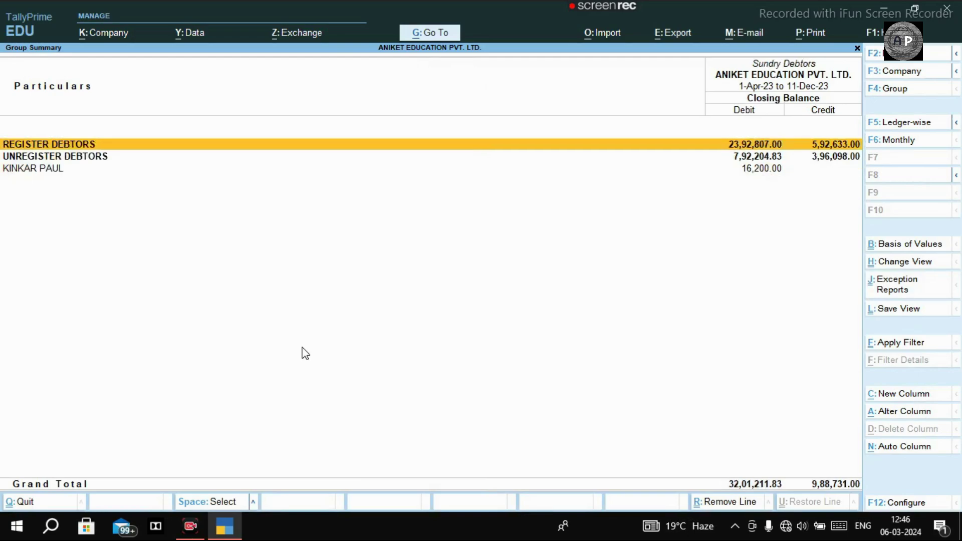
Open the REGISTER DEBTORS group from the Sundry Debtors summary to list its ledgers
key(Up)
key(Up)
key(Up)
key(Up)
key(Up)
key(Up)
key(Down)
key(Up)
key(Down)
key(Up)
key(Down)
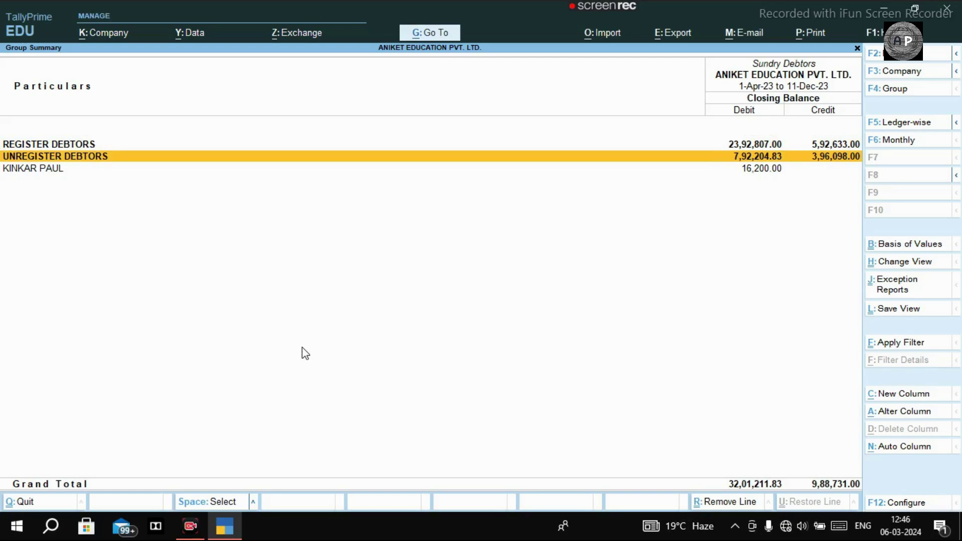
key(Up)
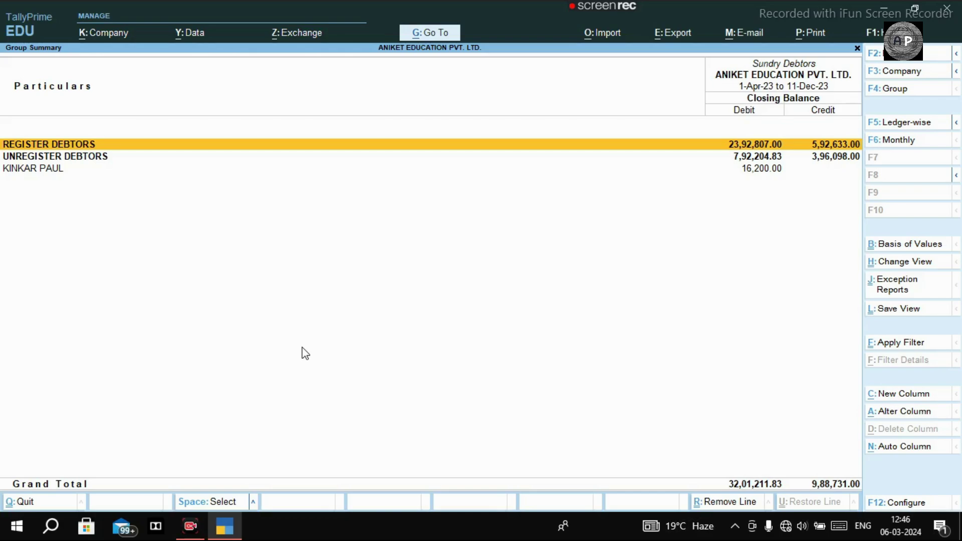
key(Return)
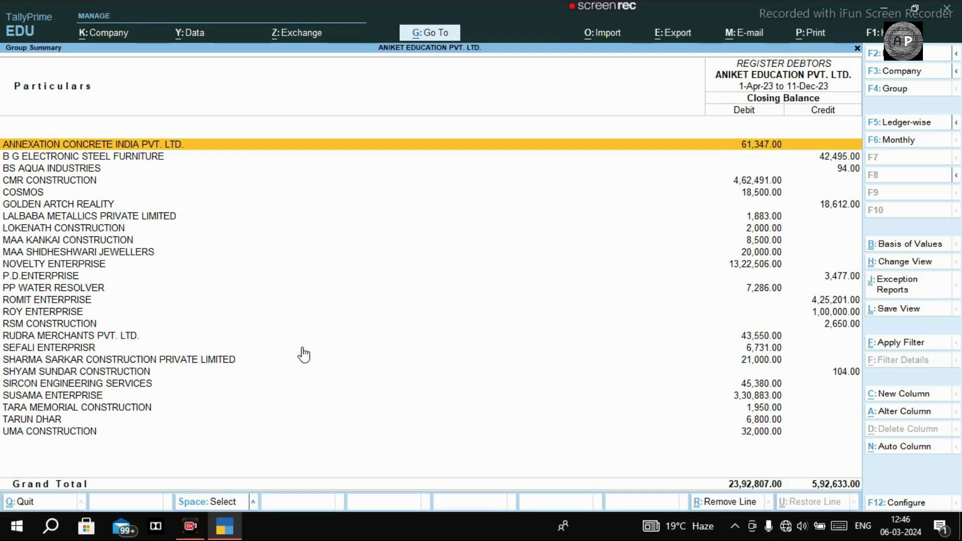
Set the report period for the registered debtors to 1-Apr-23 to 11-Dec-23
key(alt)
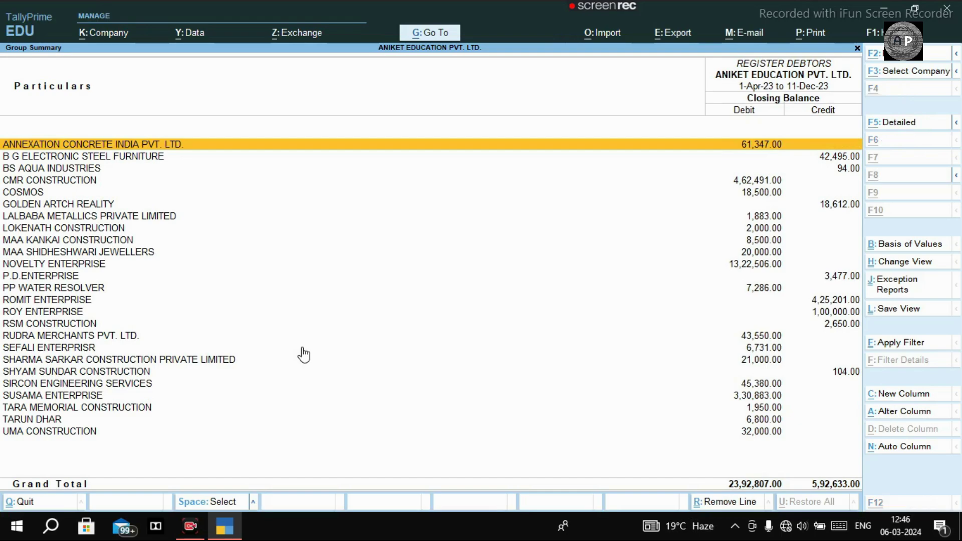
key(alt+F2)
key(BackSpace)
key(Return)
key(Return)
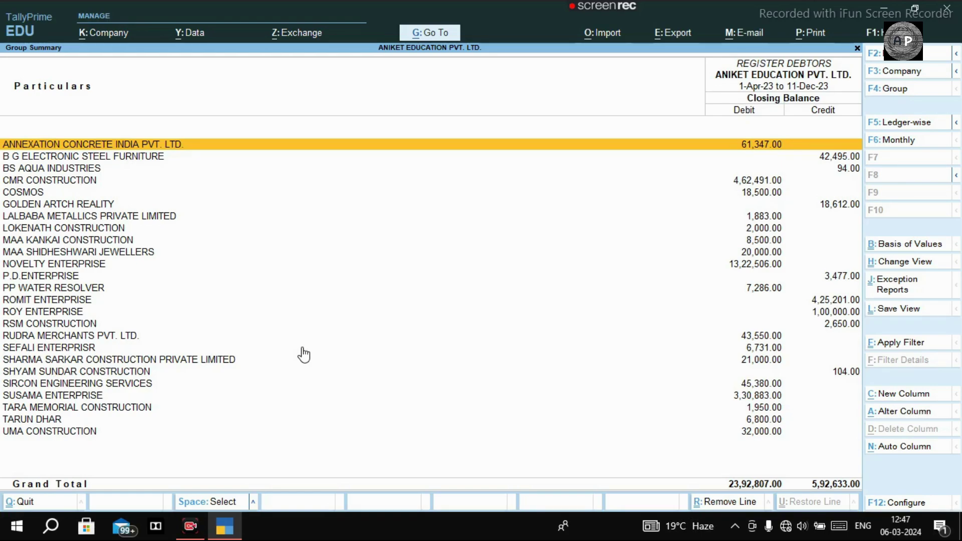
Configure the registered debtors report to show opening balances and transactions, keeping the closing balance and the Condensed format
key(F12)
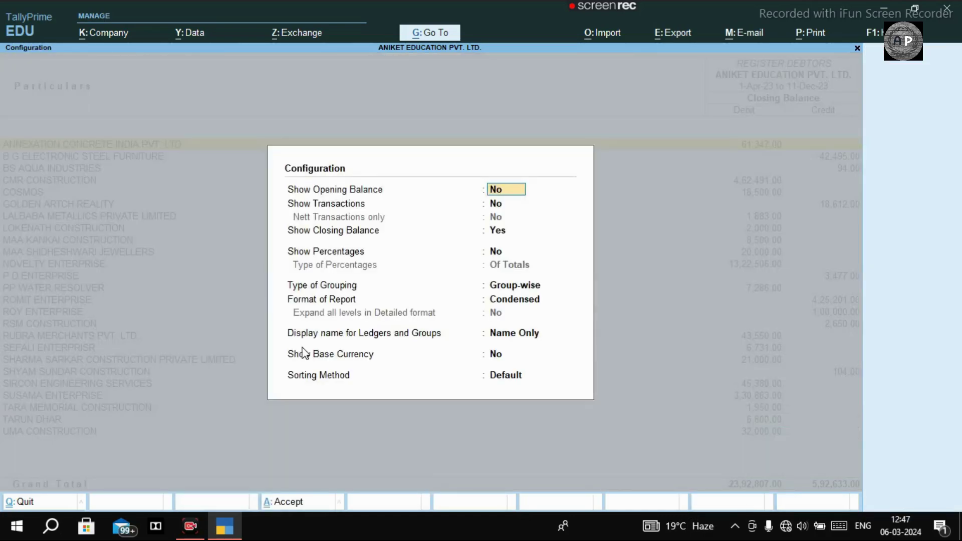
text(y)
key(Return)
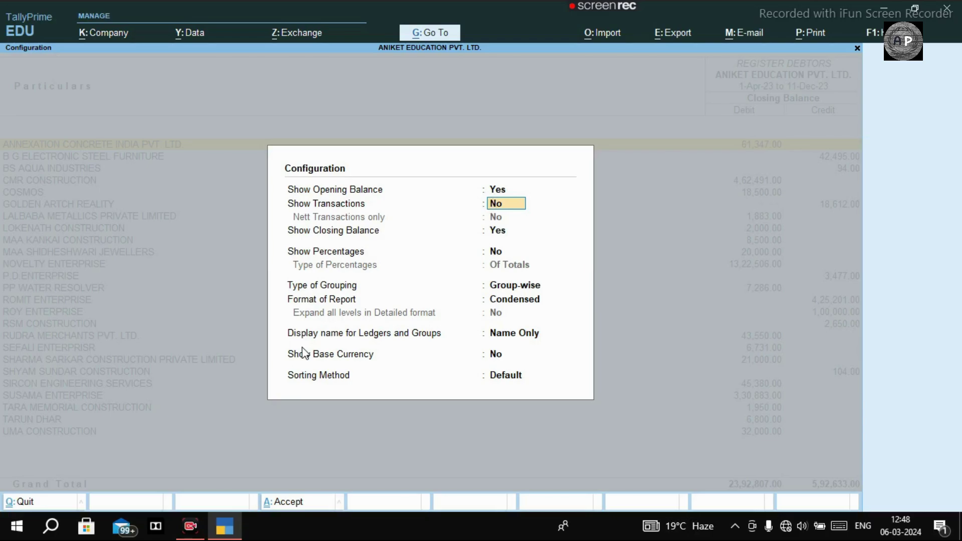
text(Y)
key(Return)
key(Return)
key(Return)
key(Return)
key(Return)
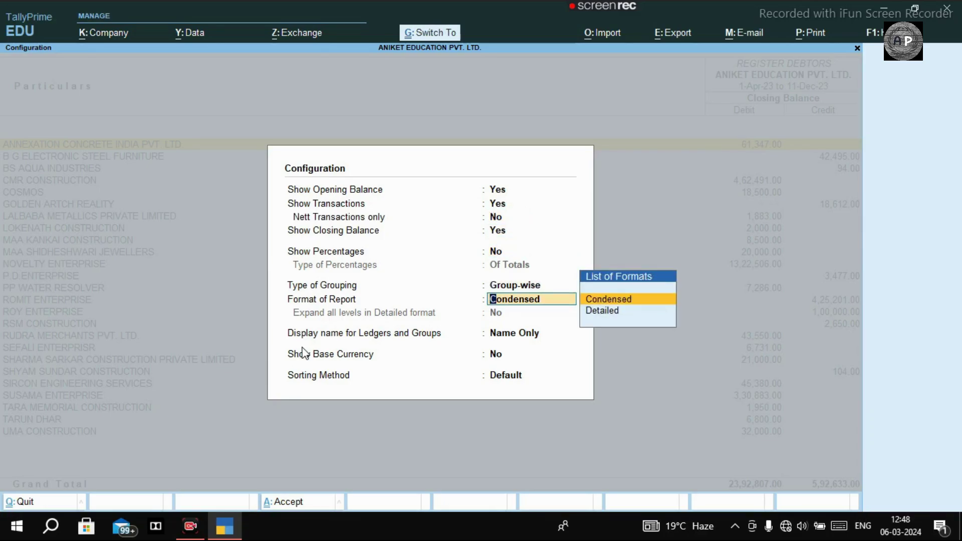
key(ctrl+a)
Examine the opening balances, debit and credit transactions and closing balances of the ledgers listed under REGISTER DEBTORS
key(Up)
key(Up)
key(Down)
key(Down)
key(Down)
key(Down)
key(Down)
key(Down)
key(Down)
key(Down)
key(Down)
key(Down)
key(Down)
key(Down)
key(Down)
key(Down)
key(Down)
key(Down)
key(Down)
key(Down)
key(Down)
key(Down)
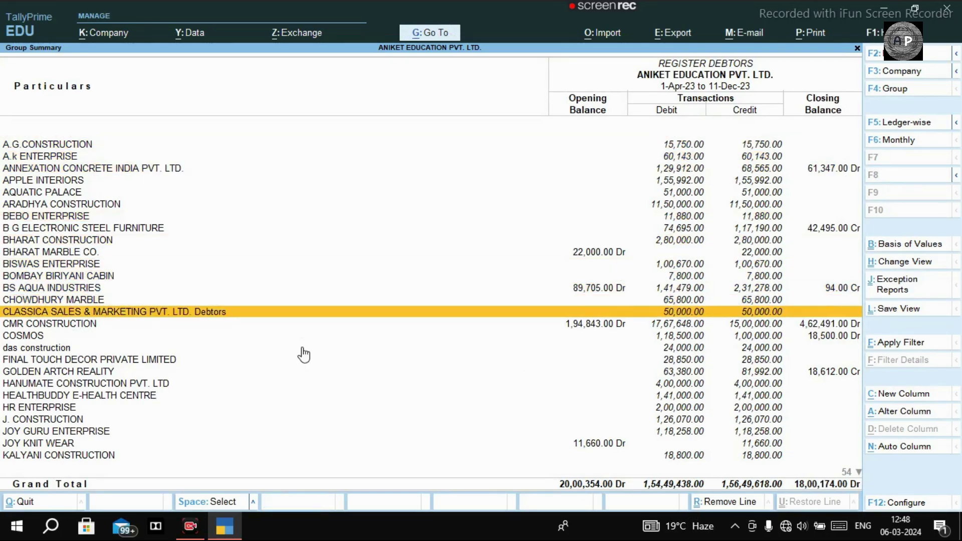
key(Down)
key(Down)
key(Down)
key(Down)
key(Down)
key(Down)
key(Down)
key(Down)
key(Down)
key(Down)
key(Down)
key(Down)
key(Down)
key(Down)
key(Down)
key(Down)
key(Down)
key(Down)
key(Down)
key(Down)
key(Down)
key(Down)
key(Down)
key(Down)
key(Down)
key(Down)
key(Down)
key(Down)
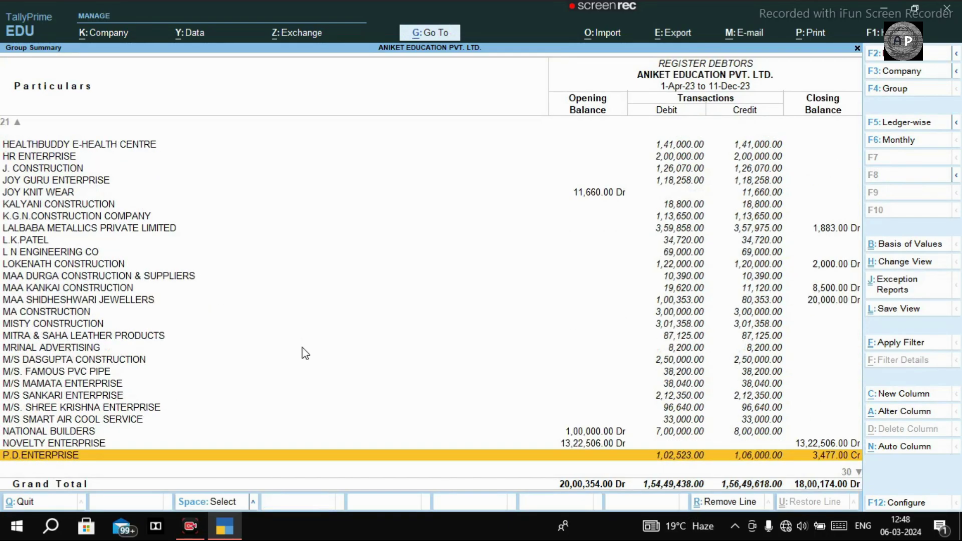
key(Down)
key(Down)
key(Up)
key(Up)
key(Up)
key(Up)
key(Up)
key(Up)
key(Up)
key(Up)
key(Up)
key(Up)
key(Up)
key(Up)
key(Up)
key(Up)
key(Up)
key(Up)
key(Up)
key(Up)
key(Up)
key(Up)
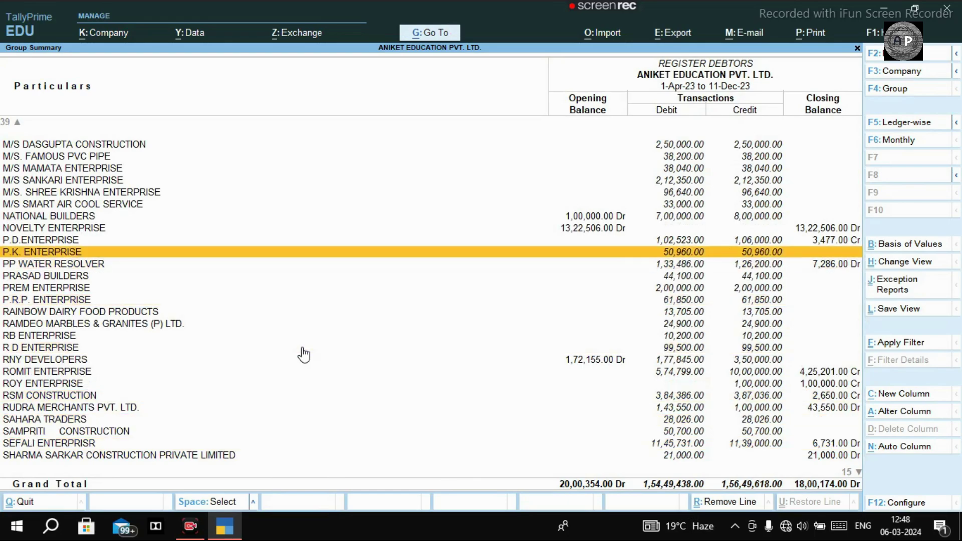
key(Up)
key(Up)
key(Up)
key(Up)
key(Up)
key(Up)
key(Up)
key(Up)
key(Up)
key(Up)
key(Up)
key(Up)
key(Up)
key(Up)
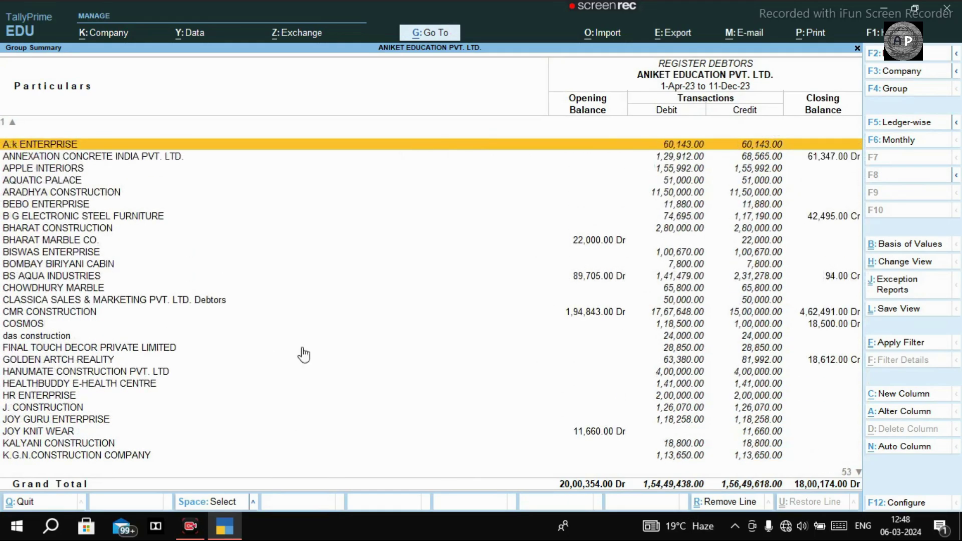
key(Down)
key(Down)
key(Down)
key(Down)
key(Down)
key(Down)
key(Down)
key(Down)
key(Down)
key(Down)
key(Down)
key(Down)
key(Down)
key(Down)
key(Down)
key(Down)
key(Down)
key(Down)
key(Down)
key(Down)
key(Down)
key(Down)
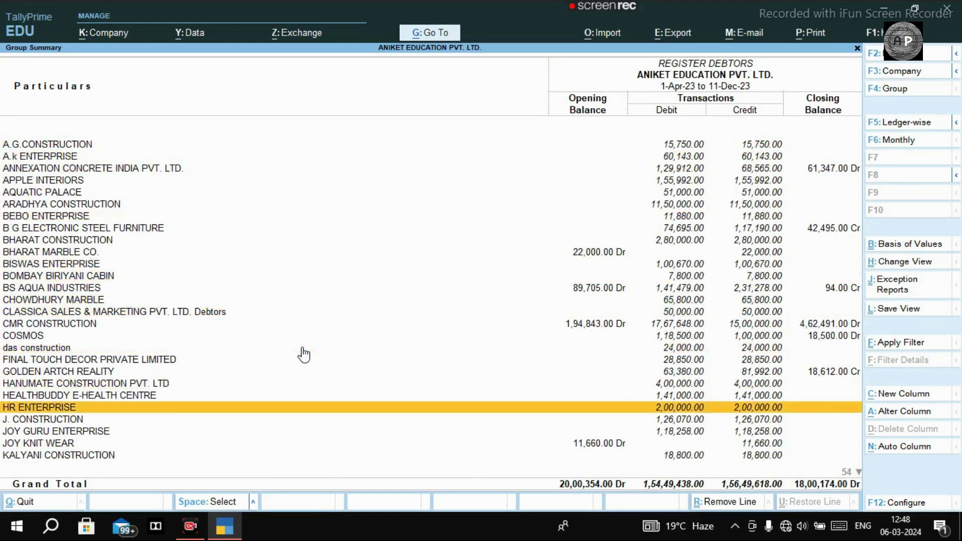
Look back through the registered debtors' ledger balances from HR ENTERPRISE up to the first ledger, A.G.CONSTRUCTION
key(Up)
key(Up)
key(Up)
key(Up)
key(Up)
key(Up)
key(Up)
key(Up)
key(Up)
key(Up)
key(Up)
key(Up)
key(Up)
key(Up)
key(Up)
key(Up)
key(Up)
key(Up)
key(Up)
key(Up)
key(Up)
key(Up)
key(Up)
key(Up)
key(Up)
key(Up)
key(Up)
key(Up)
key(Up)
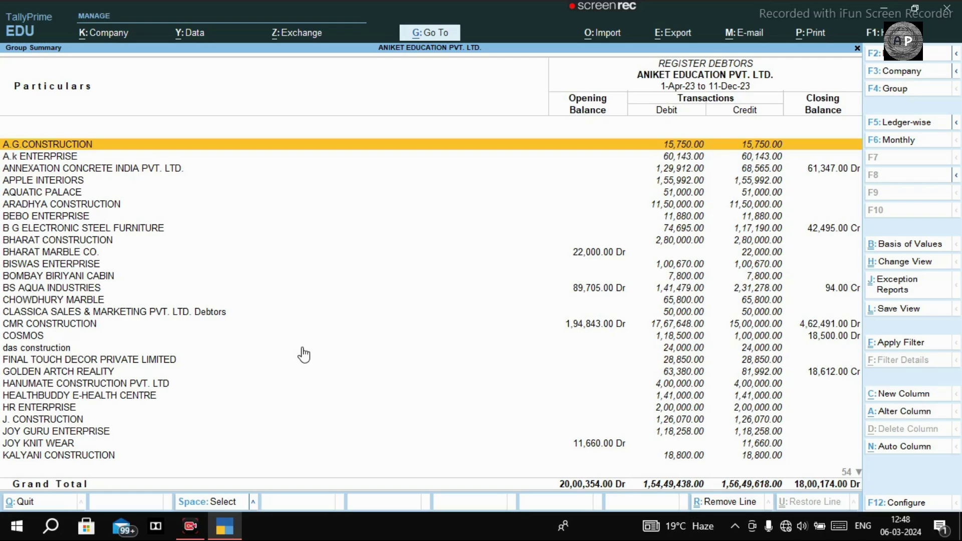
Configure the registered debtors report to use the Amount (Decreasing) sorting method
key(F12)
key(Down)
key(Down)
key(Down)
key(Down)
key(Down)
key(Down)
key(Down)
key(Down)
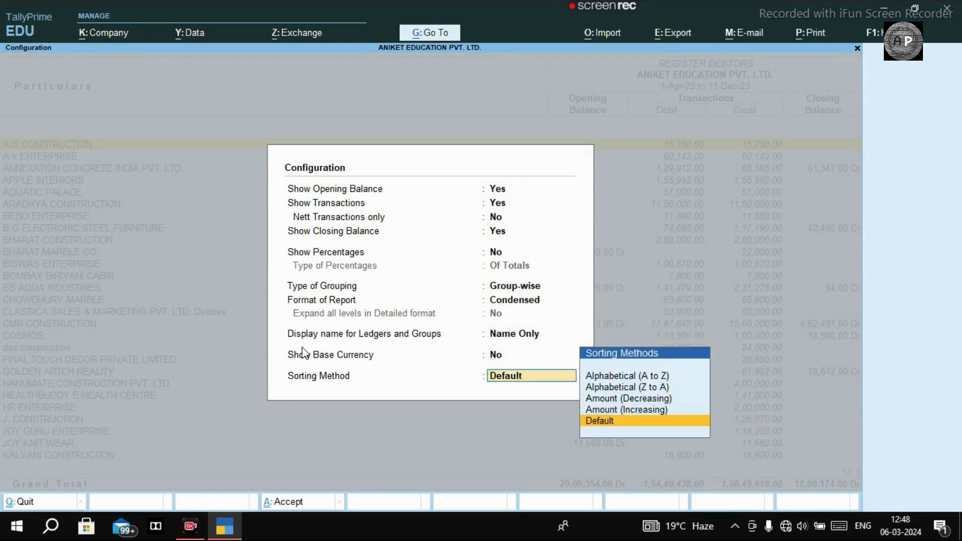
key(Up)
key(Up)
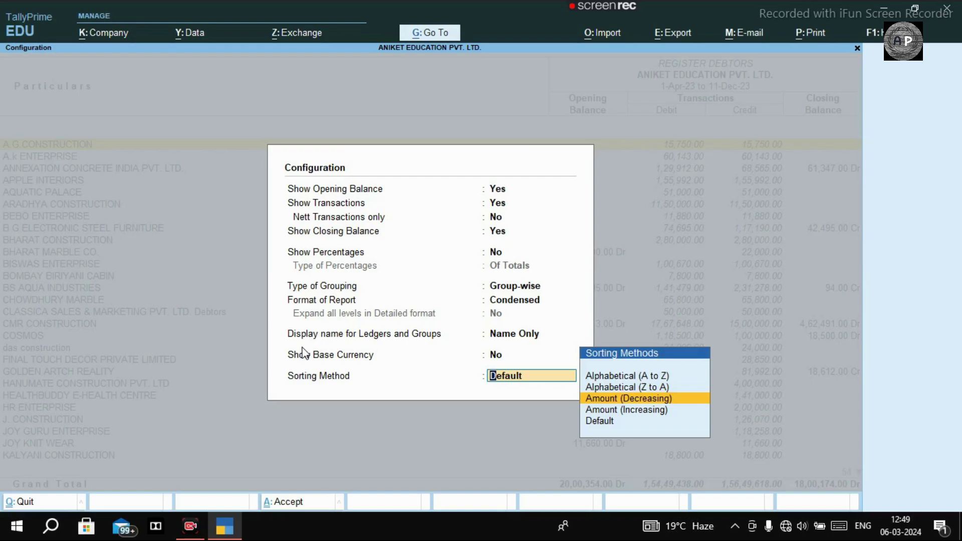
key(Return)
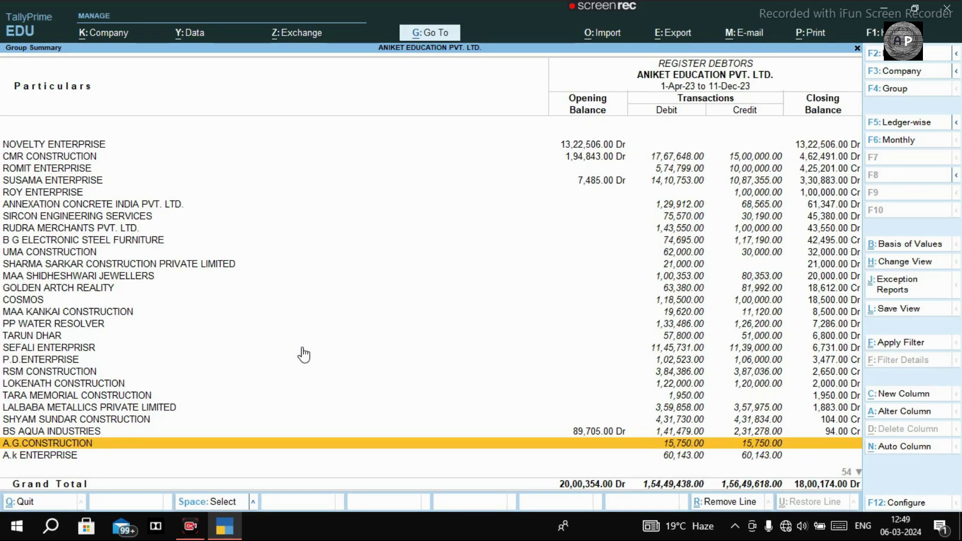
Examine the amount-sorted debtors from A.G.CONSTRUCTION up to the ledgers with the largest closing balances
key(Up)
key(Up)
key(Up)
key(Up)
key(Up)
key(Up)
key(Up)
key(Up)
key(Up)
key(Up)
key(Up)
key(Up)
key(Up)
key(Up)
key(Up)
key(Up)
key(Up)
key(Up)
key(Up)
key(Up)
key(Up)
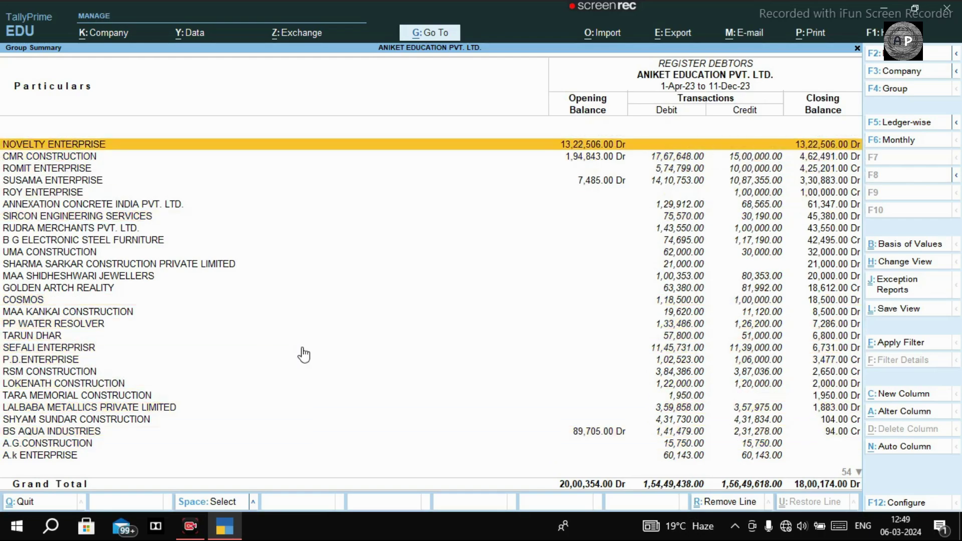
key(Down)
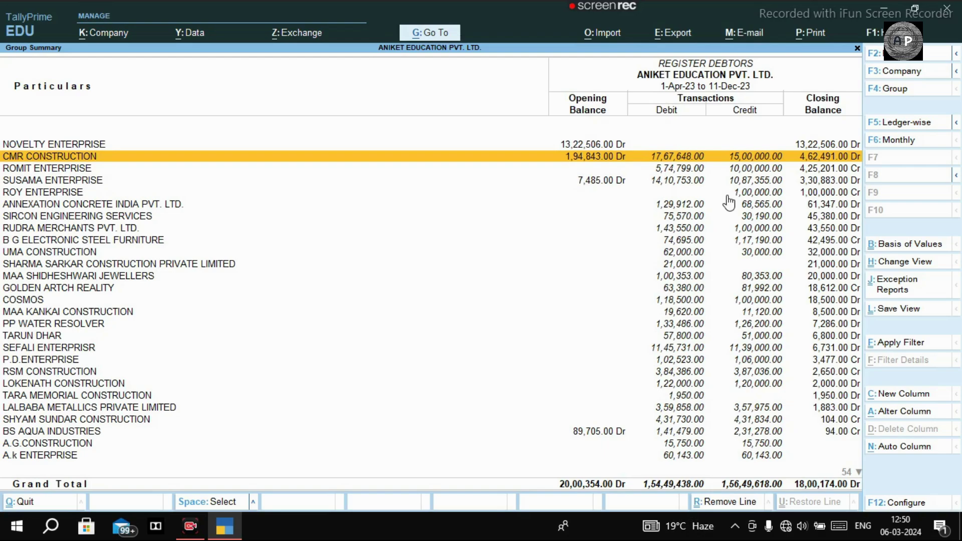
Start a filter on the ledgers of the registered debtors report
key(ctrl)
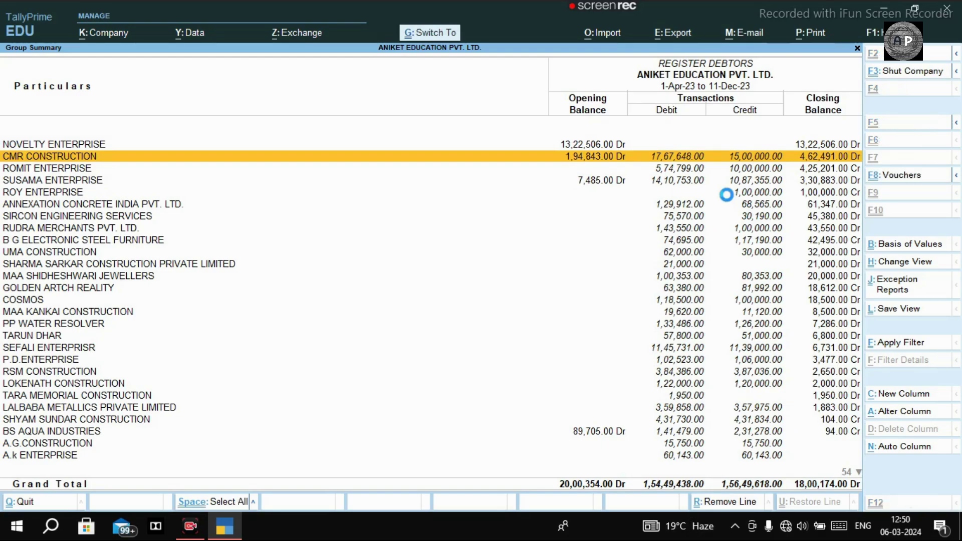
key(ctrl+f)
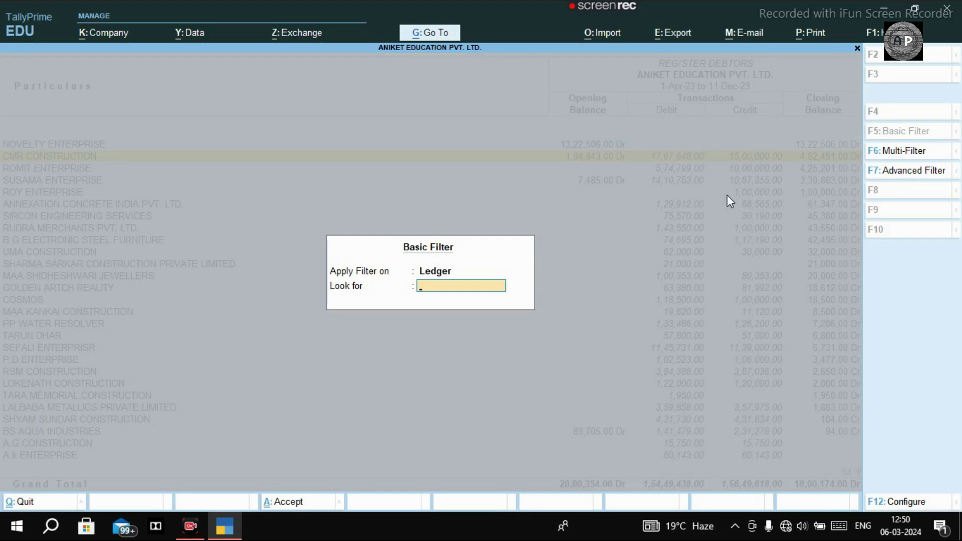
text(1000000)
key(BackSpace)
key(BackSpace)
key(BackSpace)
key(BackSpace)
key(BackSpace)
key(BackSpace)
key(BackSpace)
Switch to a multi-filter on the ledgers and choose Total Credit Transactions as the field to filter on
click(894, 150)
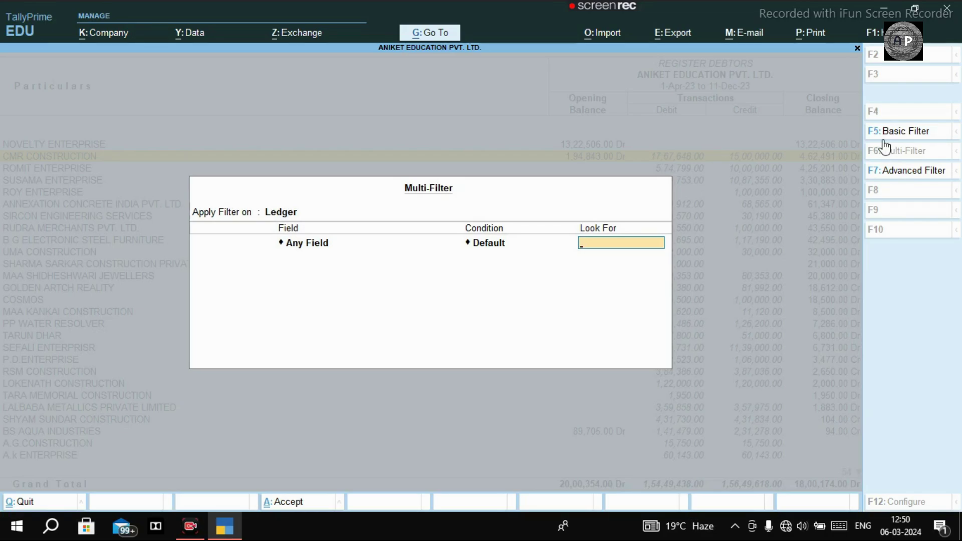
key(BackSpace)
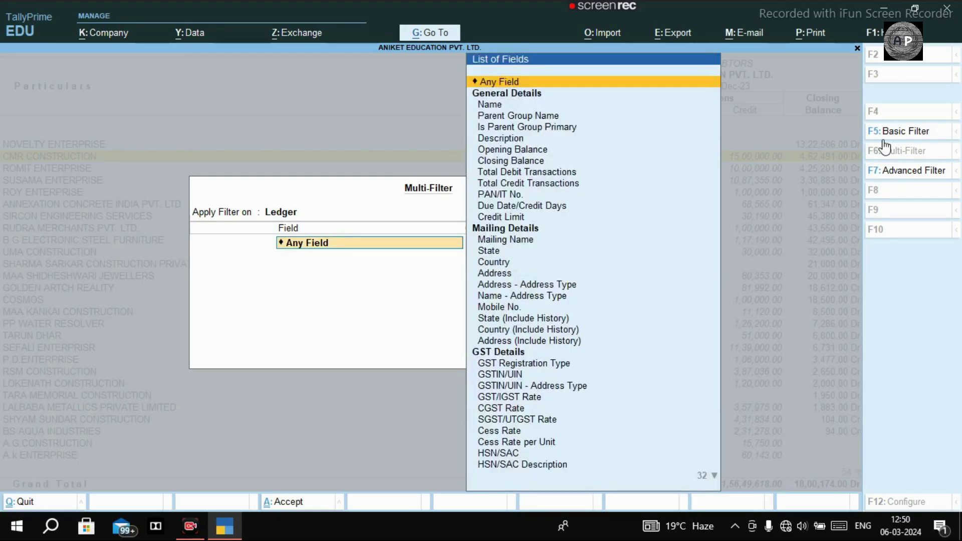
key(Down)
key(Down)
key(Down)
key(Down)
key(Down)
key(Down)
key(Down)
key(Down)
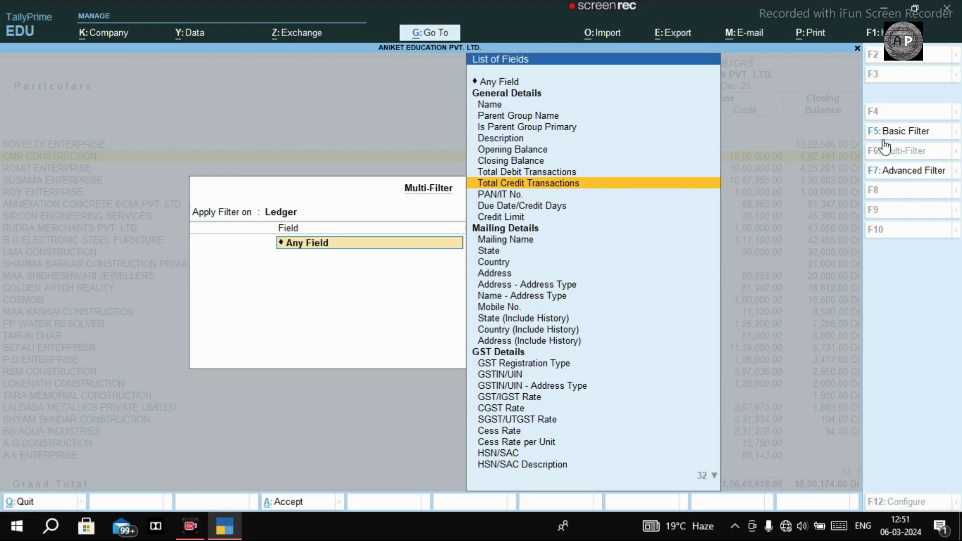
key(Return)
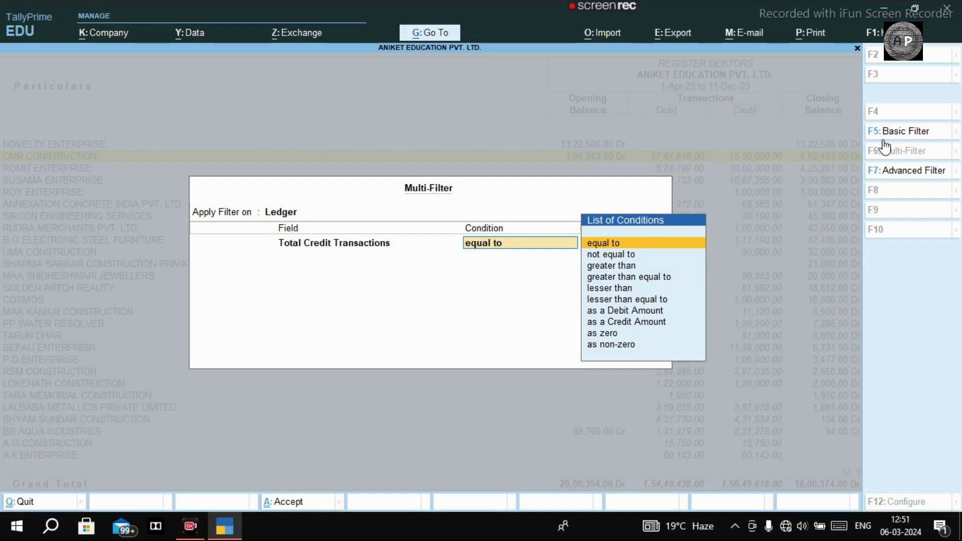
Set the credit transactions filter condition to greater than 199999 and apply it to the report
key(Down)
key(Down)
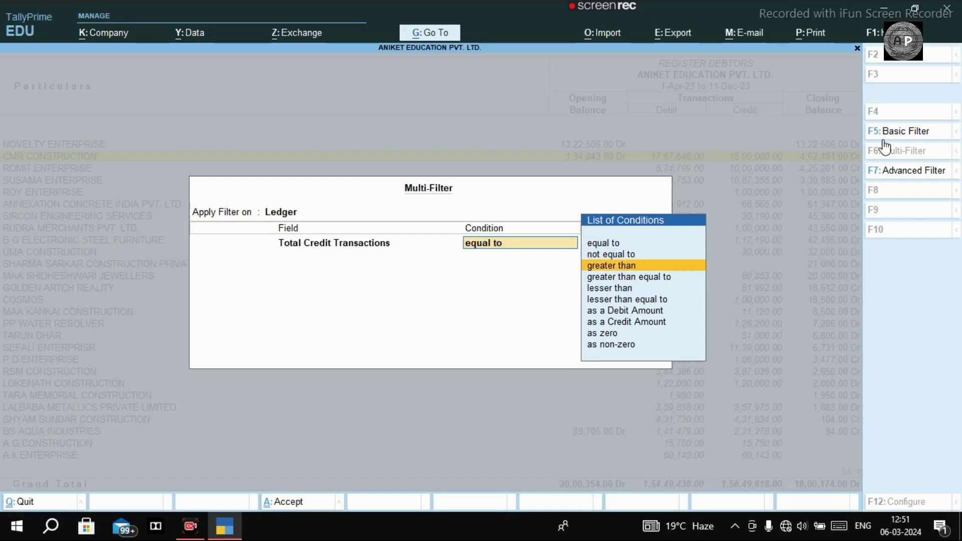
key(Return)
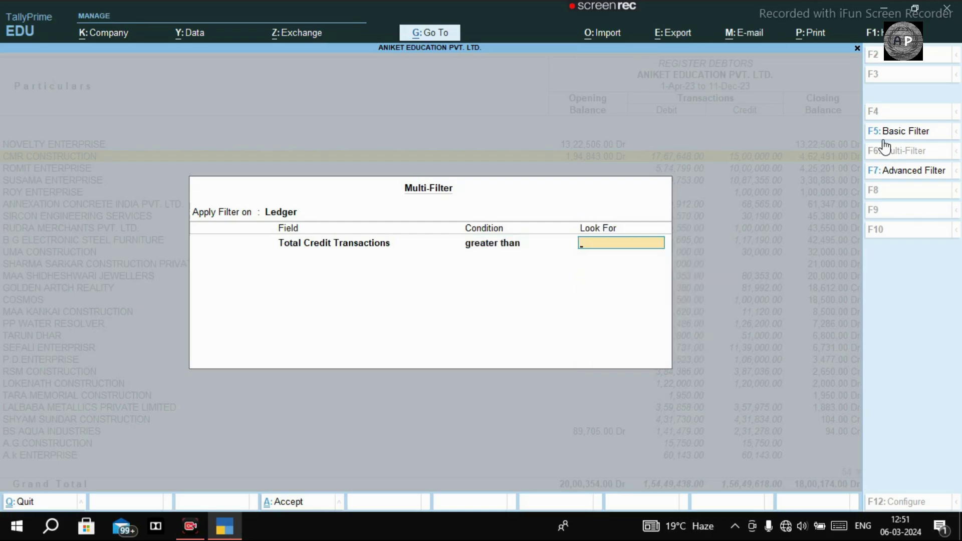
text(199999)
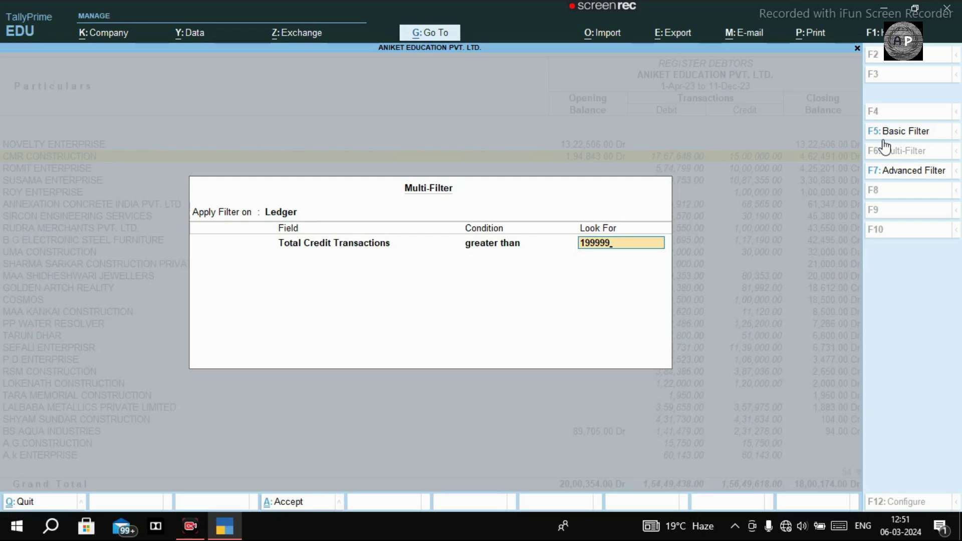
key(Return)
key(Return)
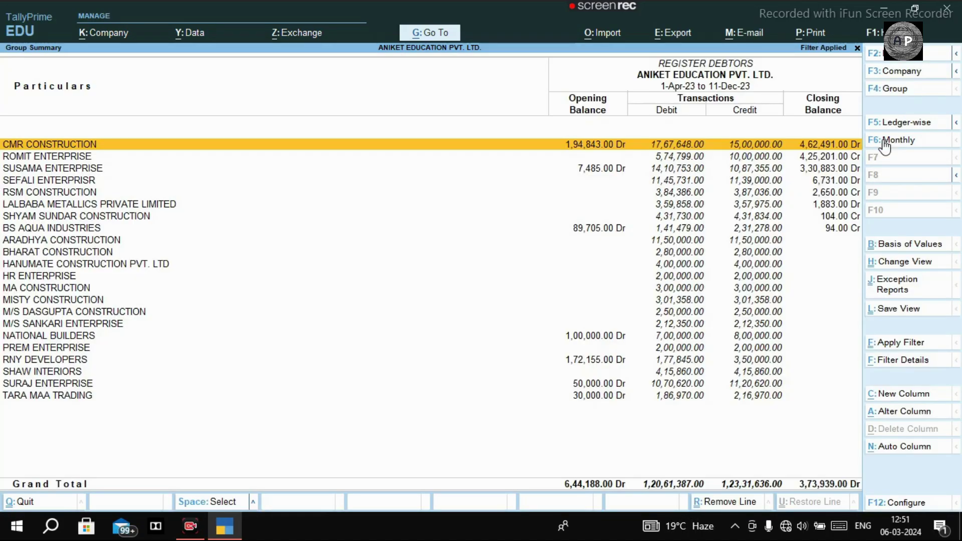
Examine the filtered list of registered debtors, checking each ledger's total credit transactions against the 199999 limit
key(Down)
key(Down)
key(Down)
key(Down)
key(Down)
key(Down)
key(Down)
key(Down)
key(Down)
key(Down)
key(Down)
key(Down)
key(Down)
key(Down)
key(Down)
key(Down)
key(Down)
key(Down)
key(Down)
key(Down)
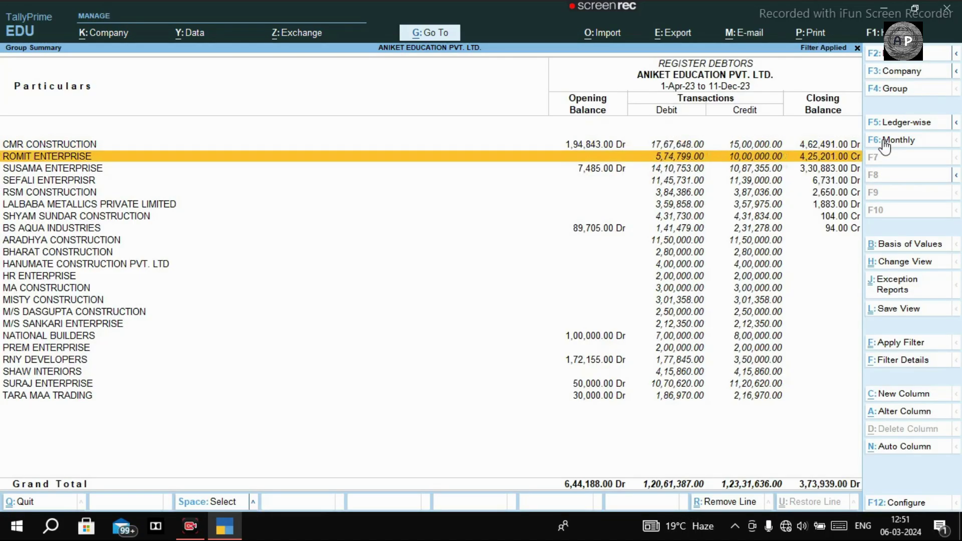
key(Up)
key(Up)
key(Up)
key(Up)
key(Up)
key(Up)
key(Up)
key(Up)
key(Up)
key(Up)
key(Up)
key(Up)
key(Up)
key(Up)
key(Up)
key(Up)
key(Up)
key(Up)
key(Up)
key(Up)
key(Up)
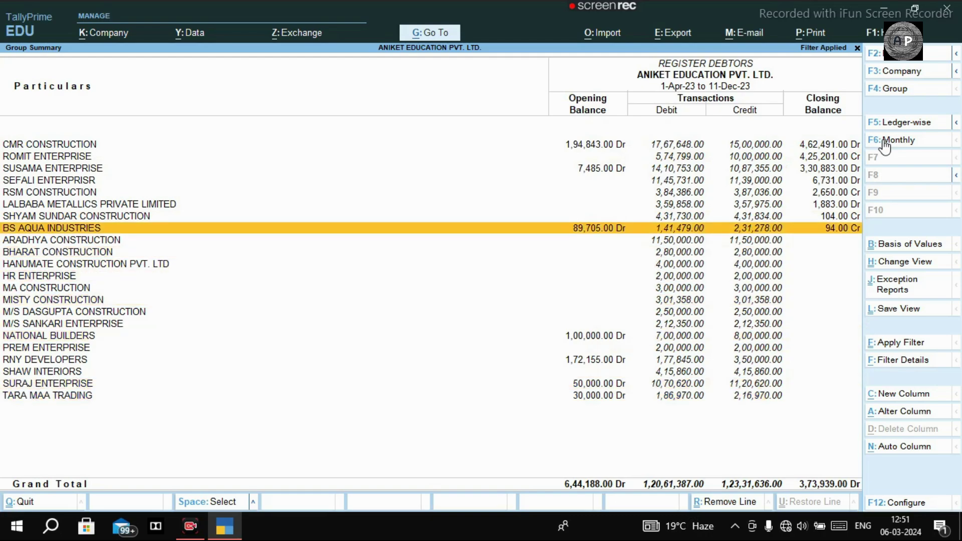
Review the filtered debtors through TARA MAA TRADING and back up to CMR CONSTRUCTION, comparing their transactions and closing balances
key(Down)
key(Down)
key(Down)
key(Down)
key(Down)
key(Down)
key(Down)
key(Down)
key(Down)
key(Down)
key(Down)
key(Down)
key(Down)
key(Down)
key(Down)
key(Down)
key(Down)
key(Down)
key(Down)
key(Down)
key(Down)
key(Up)
key(Up)
key(Up)
key(Up)
key(Up)
key(Up)
key(Up)
key(Up)
key(Up)
key(Up)
key(Up)
key(Up)
key(Up)
key(Up)
key(Up)
key(Up)
key(Up)
key(Up)
key(Up)
key(Up)
key(Up)
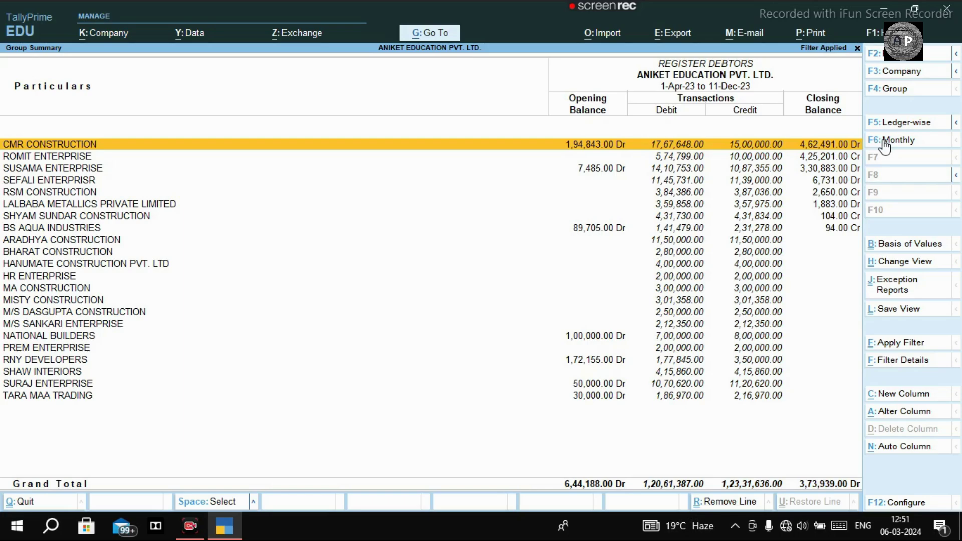
Open CMR CONSTRUCTION's October vouchers and extend the voucher period to 1-Apr-23 to 11-Dec-23
key(Return)
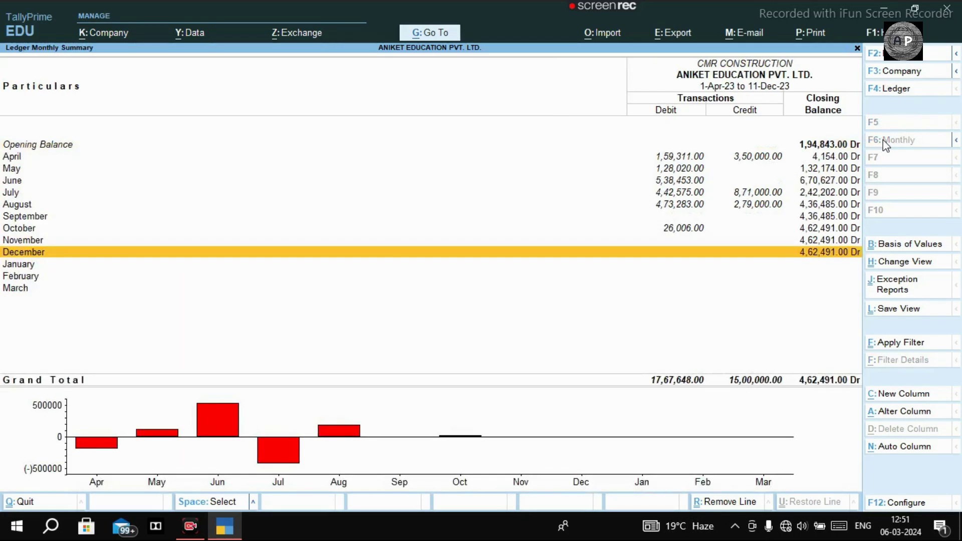
key(Up)
key(Up)
key(Return)
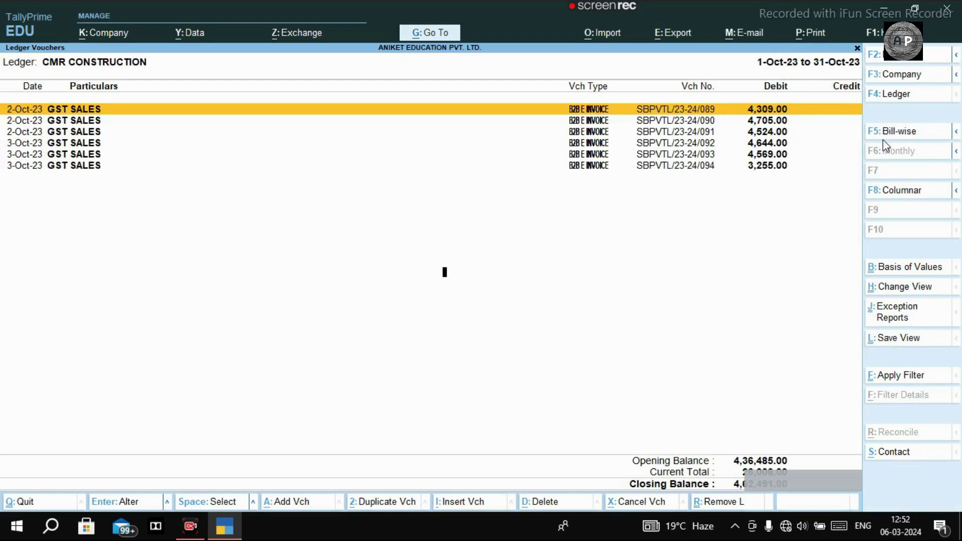
key(F2)
key(Return)
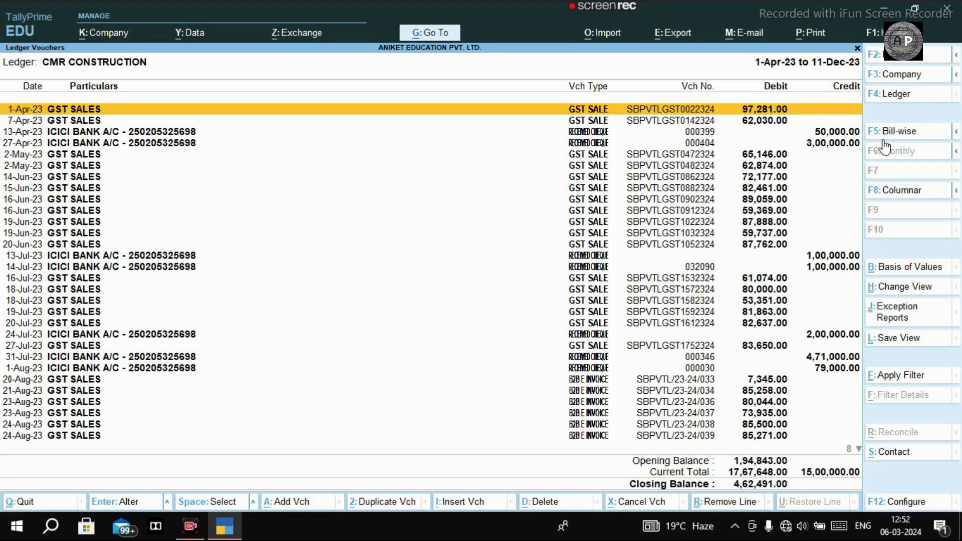
Examine CMR CONSTRUCTION's vouchers from April to October, checking the GST sales debits and the bank receipts
key(Down)
key(Down)
key(Down)
key(Down)
key(Down)
key(Down)
key(Down)
key(Down)
key(Down)
key(Down)
key(Down)
key(Down)
key(Down)
key(Down)
key(Down)
key(Down)
key(Down)
key(Down)
key(Down)
key(Down)
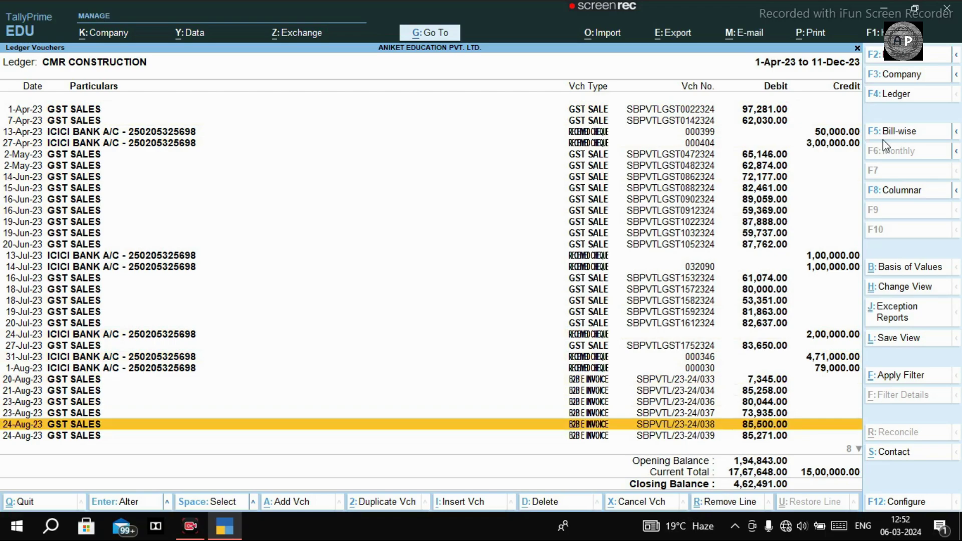
key(Down)
key(Down)
key(Up)
key(Up)
key(Up)
key(Up)
key(Up)
key(Up)
key(Up)
key(Up)
key(Up)
key(Up)
key(Up)
key(Up)
key(Up)
key(Up)
key(Up)
key(Up)
key(Up)
key(Up)
key(Up)
key(Up)
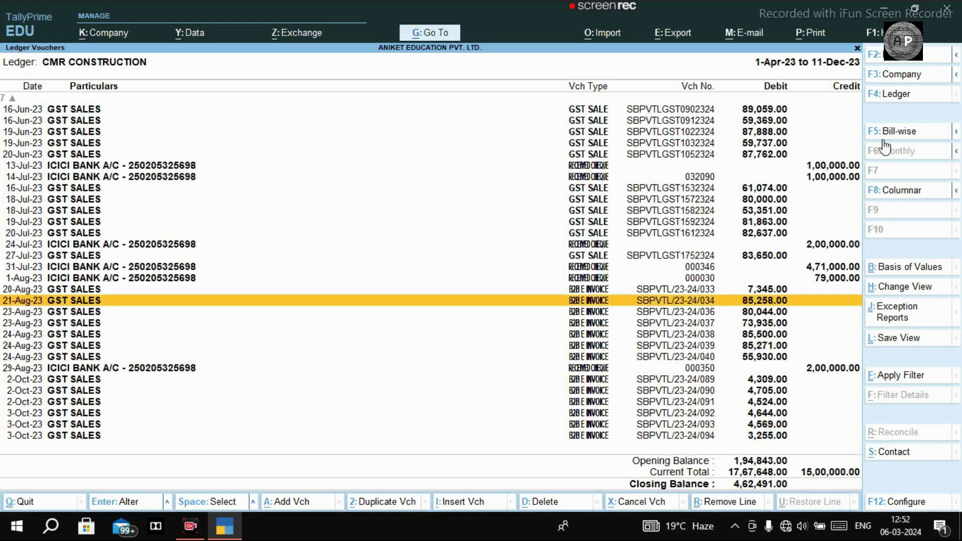
key(Up)
key(Up)
key(Up)
key(Up)
key(Up)
key(Up)
key(Up)
key(Up)
key(Up)
key(Up)
key(Down)
key(Down)
key(Down)
key(Down)
key(Down)
key(Down)
key(Down)
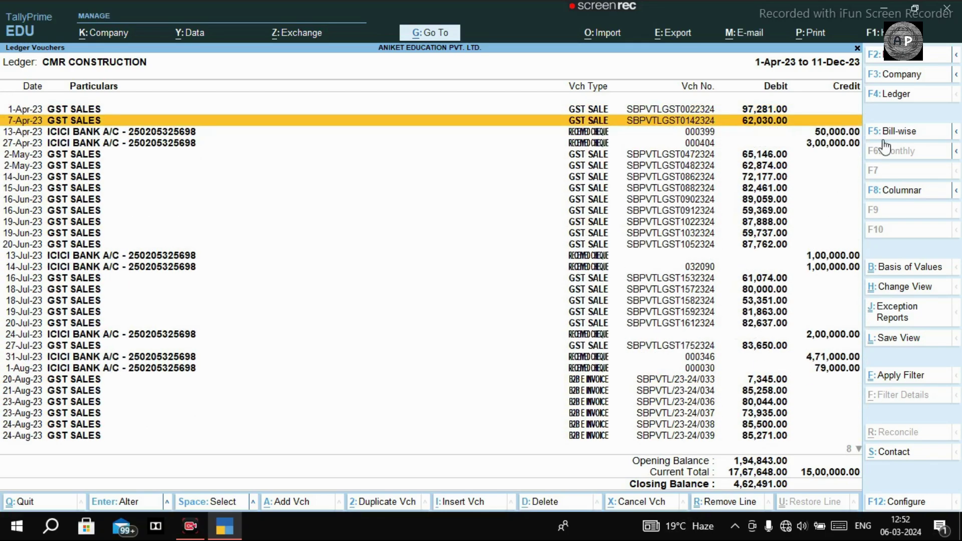
key(Down)
key(Down)
key(Down)
key(Down)
key(Down)
key(Down)
key(Down)
key(Down)
key(Down)
key(Down)
key(Down)
key(Down)
key(Down)
key(Down)
key(Down)
key(Down)
key(Down)
key(Down)
key(Down)
key(Down)
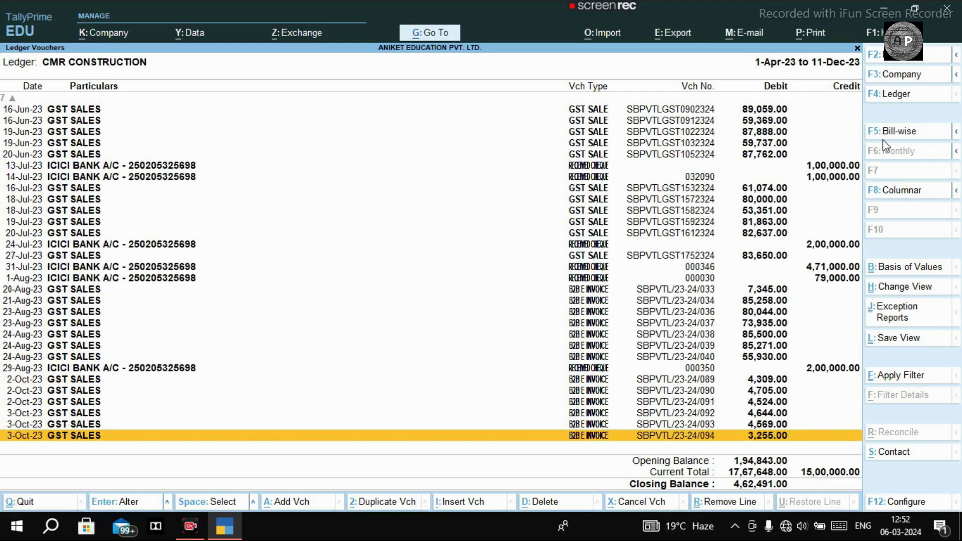
key(Up)
key(Up)
key(Up)
key(Up)
key(Up)
key(Up)
key(Up)
key(Up)
key(Up)
key(Up)
key(Up)
key(Up)
key(Up)
key(Up)
key(Up)
key(Up)
key(Up)
key(Up)
key(Up)
key(Up)
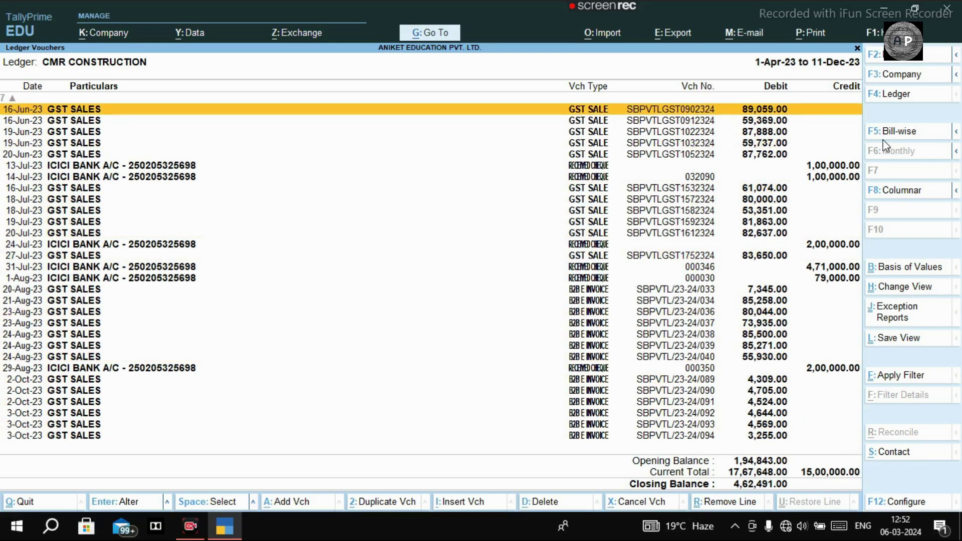
key(Down)
key(Down)
key(Down)
key(Down)
key(Down)
key(Down)
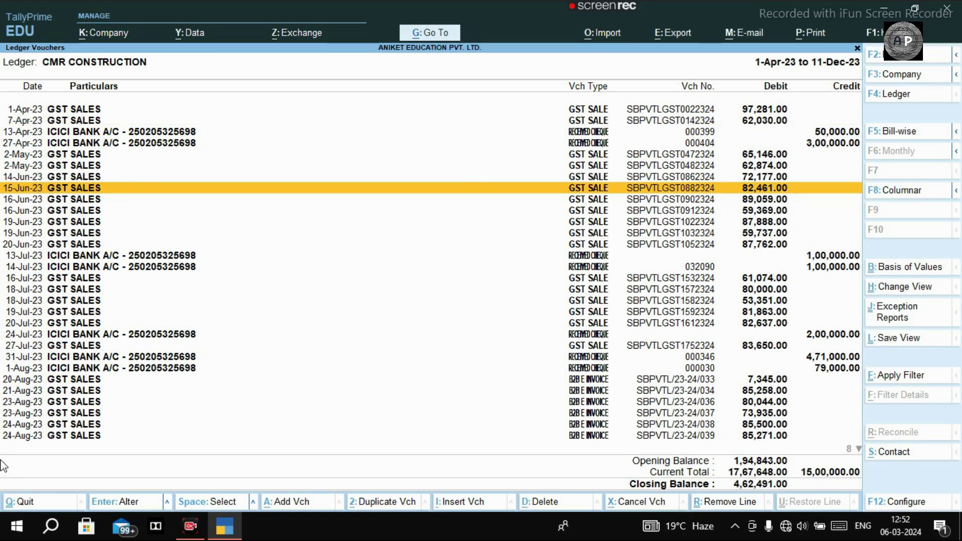
Return to the registered debtors summary and remove the CMR CONSTRUCTION line from the report
key(Escape)
key(Escape)
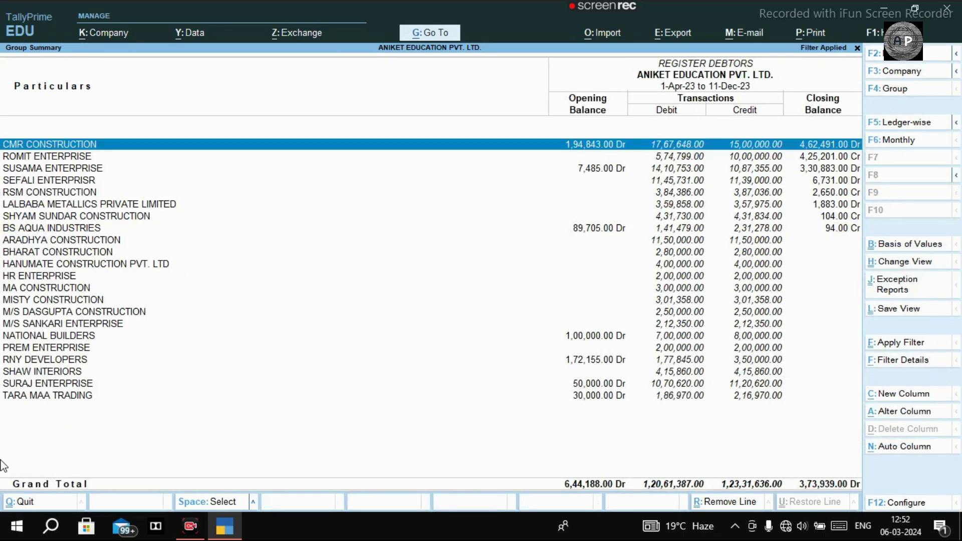
key(alt+r)
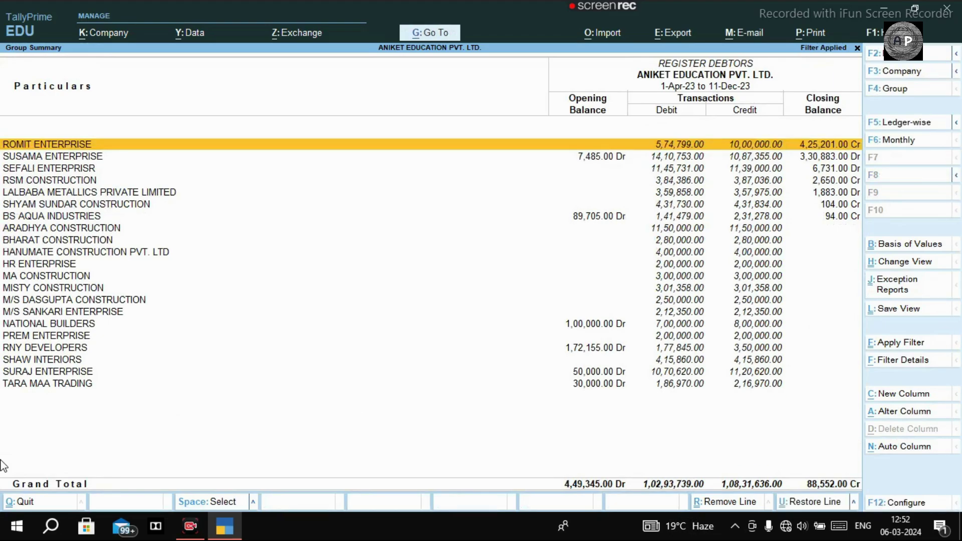
Open SUSAMA ENTERPRISE's monthly summary and drill down to its December vouchers
key(Down)
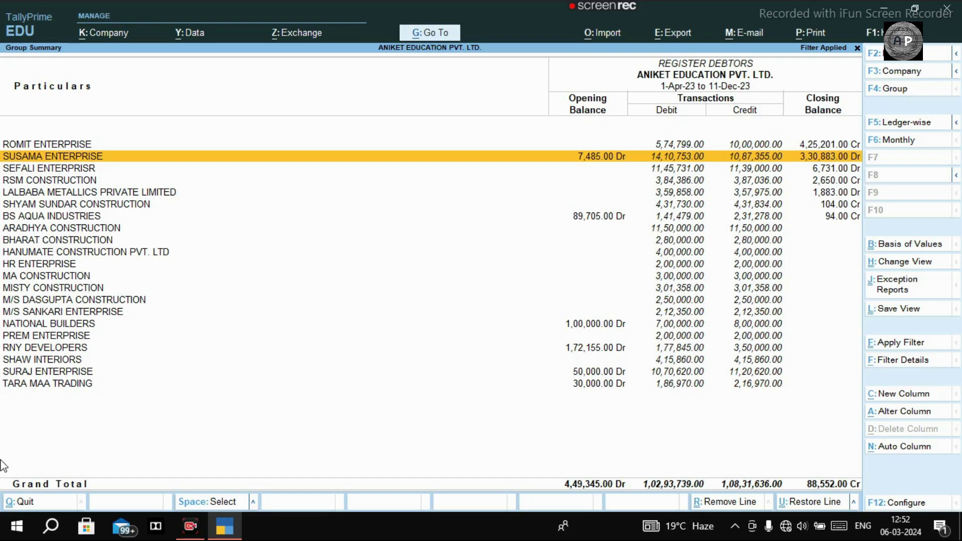
key(Return)
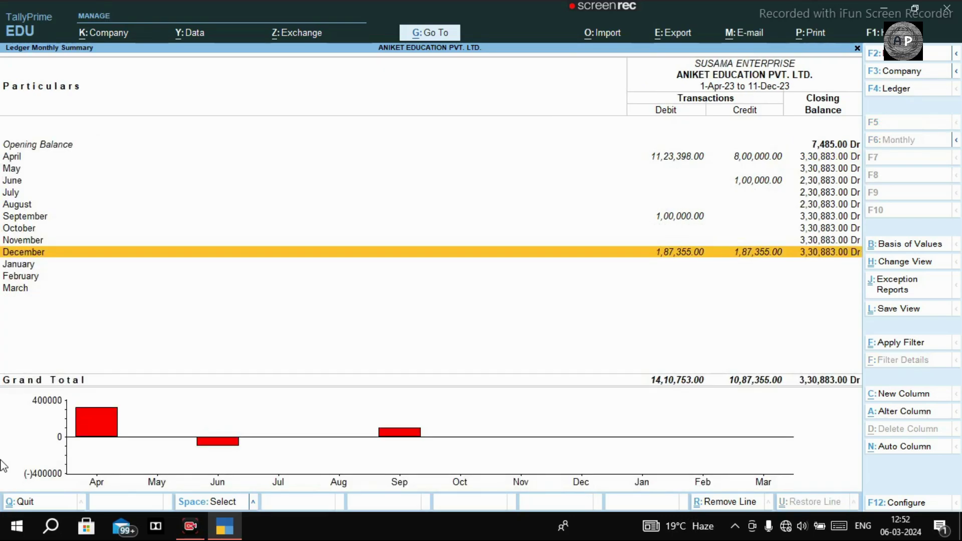
key(Return)
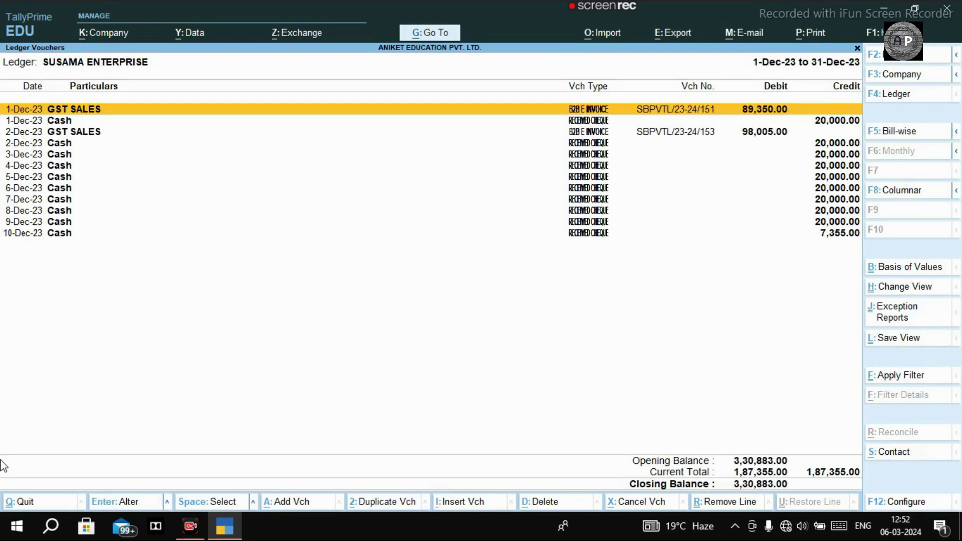
Extend SUSAMA ENTERPRISE's voucher period to 1-Apr-23 to 11-Dec-23
key(F2)
key(BackSpace)
key(Return)
key(BackSpace)
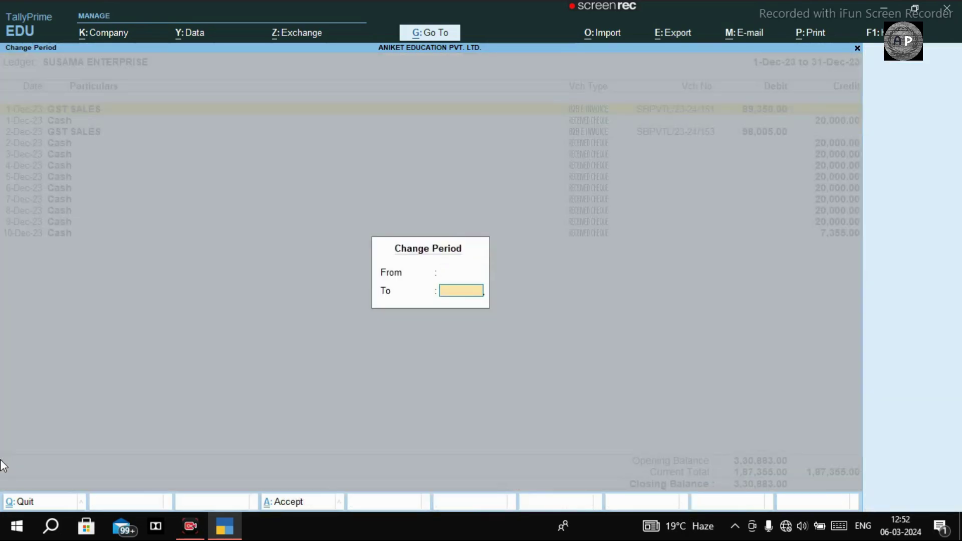
key(Return)
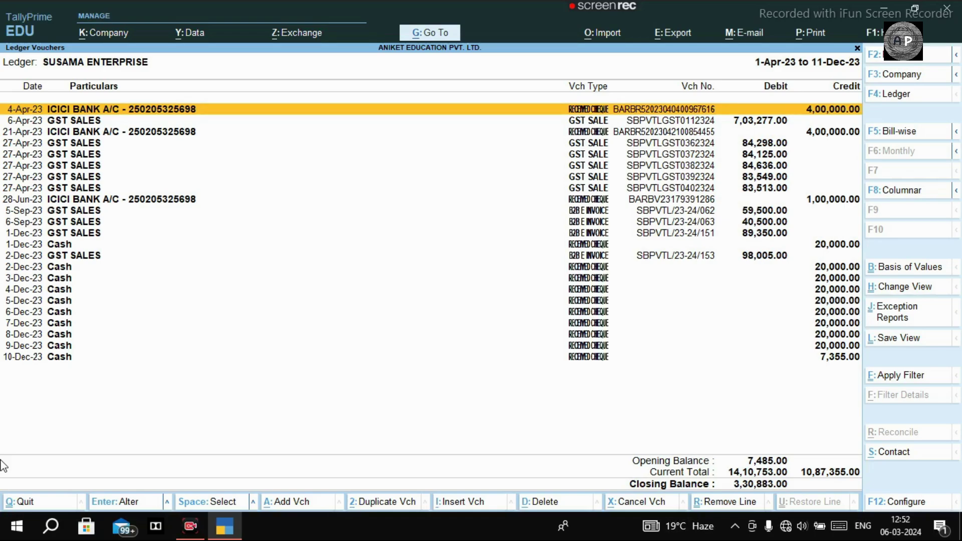
Examine SUSAMA ENTERPRISE's vouchers from April to December, checking the bank receipts, GST sales and cash receipts
key(Down)
key(Down)
key(Down)
key(Down)
key(Down)
key(Down)
key(Down)
key(Down)
key(Down)
key(Down)
key(Down)
key(Down)
key(Down)
key(Down)
key(Down)
key(Down)
key(Down)
key(Down)
key(Down)
key(Down)
key(Down)
key(Up)
key(Up)
key(Up)
key(Up)
key(Up)
key(Up)
key(Up)
key(Up)
key(Up)
key(Up)
key(Up)
key(Up)
key(Up)
key(Up)
key(Up)
key(Up)
key(Up)
key(Up)
key(Up)
key(Up)
key(Up)
Configure the SUSAMA ENTERPRISE voucher report to use the Alphabetical (A to Z) sorting method, leaving Show Running Balance at No
key(F12)
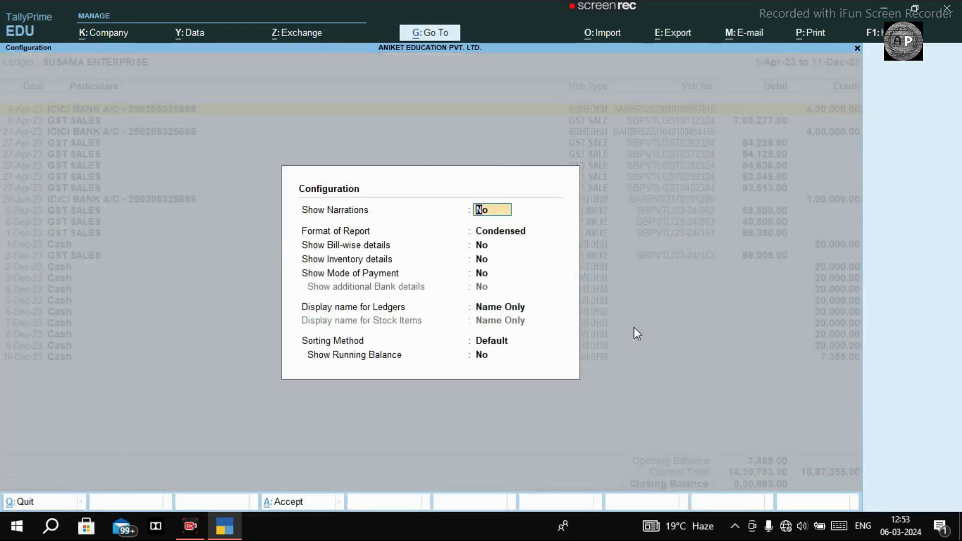
key(Down)
key(Down)
key(Return)
key(Return)
key(Return)
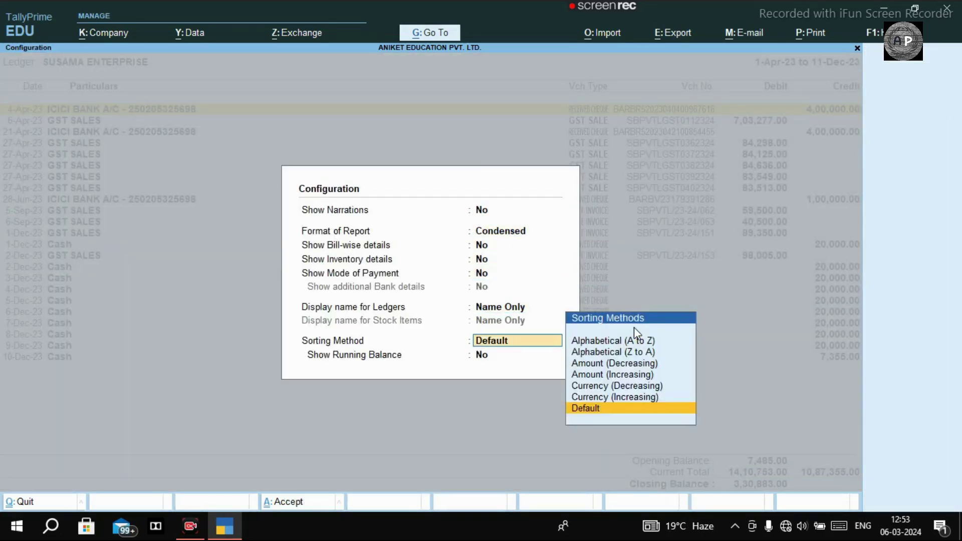
key(Return)
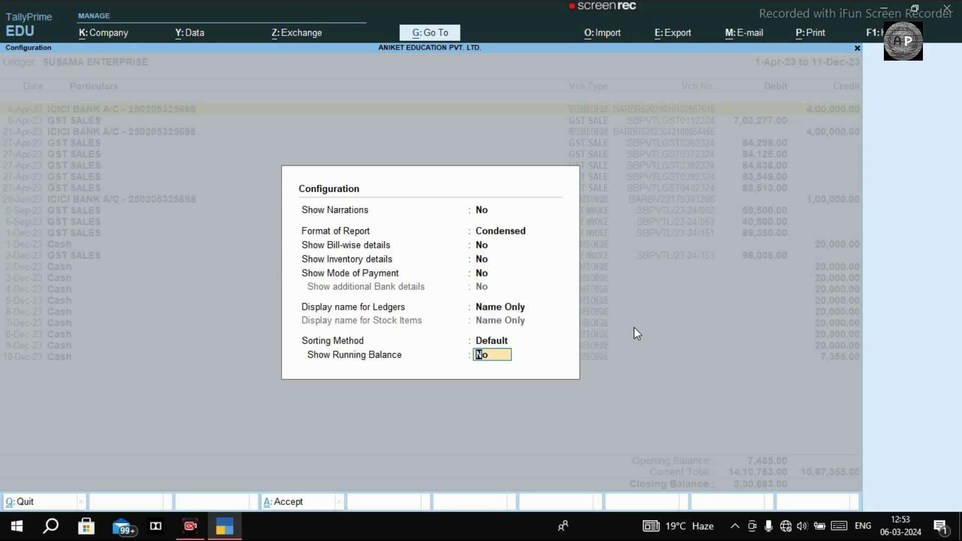
key(Up)
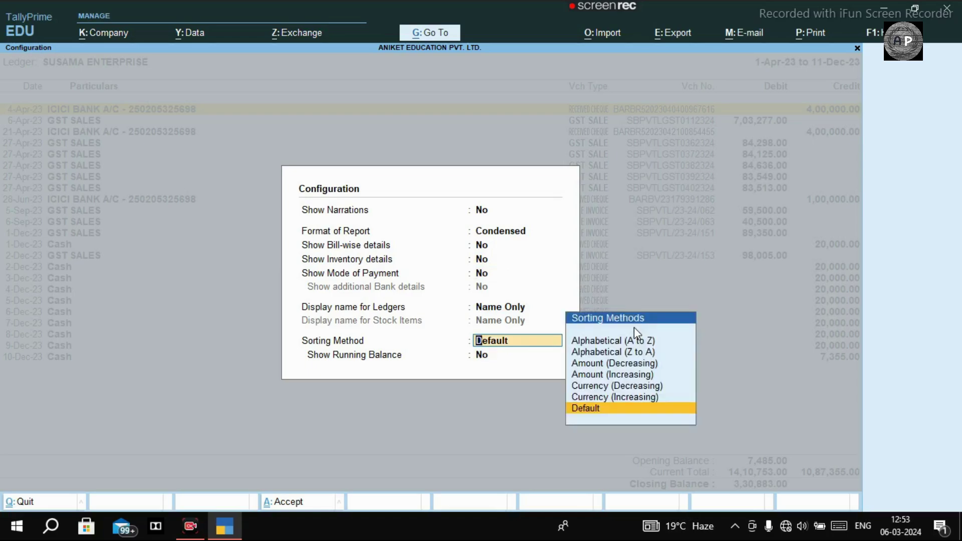
key(Up)
key(Up)
key(Up)
key(Up)
key(Up)
key(Up)
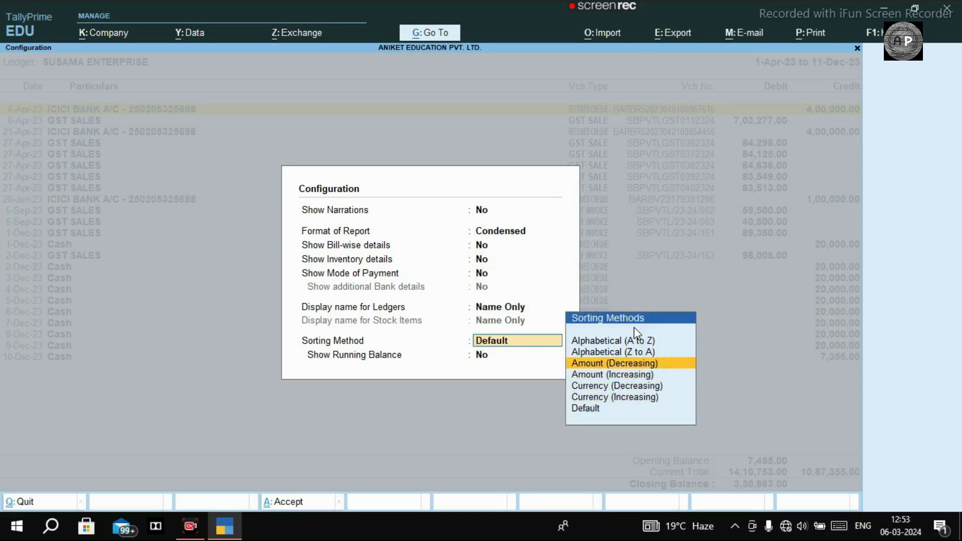
key(Return)
key(Return)
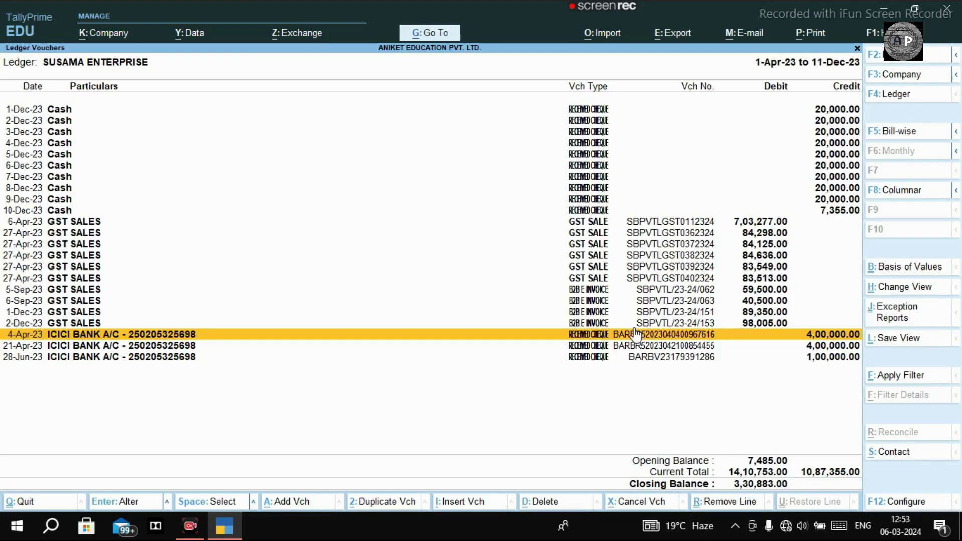
Examine the sorted SUSAMA ENTERPRISE vouchers by group, comparing the December cash receipts with the GST sales and ICICI Bank receipts
key(Up)
key(Up)
key(Up)
key(Up)
key(Up)
key(Up)
key(Up)
key(Up)
key(Up)
key(Up)
key(Up)
key(Up)
key(Up)
key(Up)
key(Up)
key(Up)
key(Up)
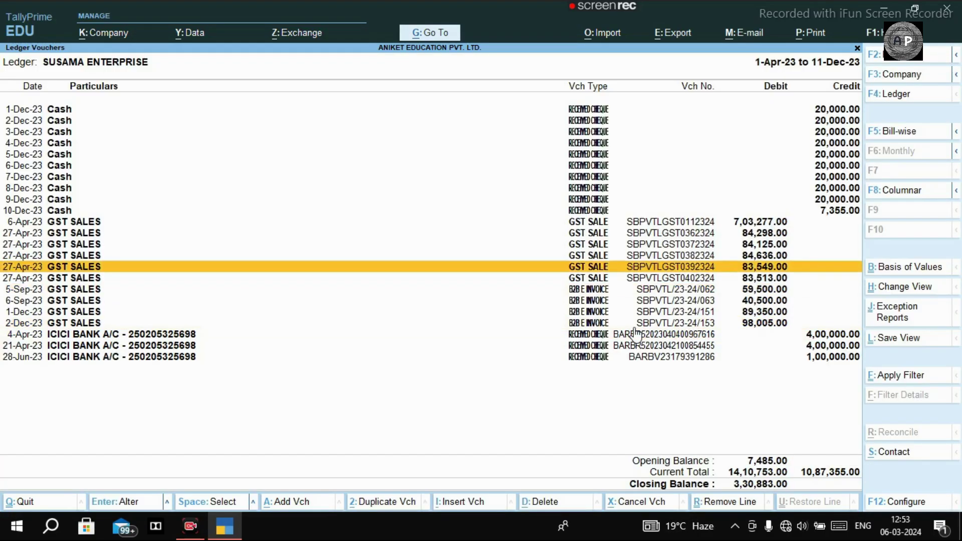
key(Up)
key(Up)
key(Down)
key(Down)
key(Down)
key(Down)
key(Down)
key(Down)
key(Down)
key(Down)
key(Down)
key(Down)
key(Down)
key(Down)
key(Down)
key(Down)
key(Down)
key(Down)
key(Down)
key(Down)
key(Down)
key(Down)
key(Up)
key(Up)
key(Up)
key(Up)
key(Up)
key(Up)
key(Up)
key(Up)
key(Up)
key(Up)
key(Up)
key(Up)
key(Up)
key(Up)
key(Up)
key(Up)
key(Up)
key(Up)
key(Up)
key(Up)
key(Up)
key(Down)
key(Down)
key(Down)
key(Down)
key(Down)
key(Down)
key(Down)
key(Down)
key(Down)
key(Down)
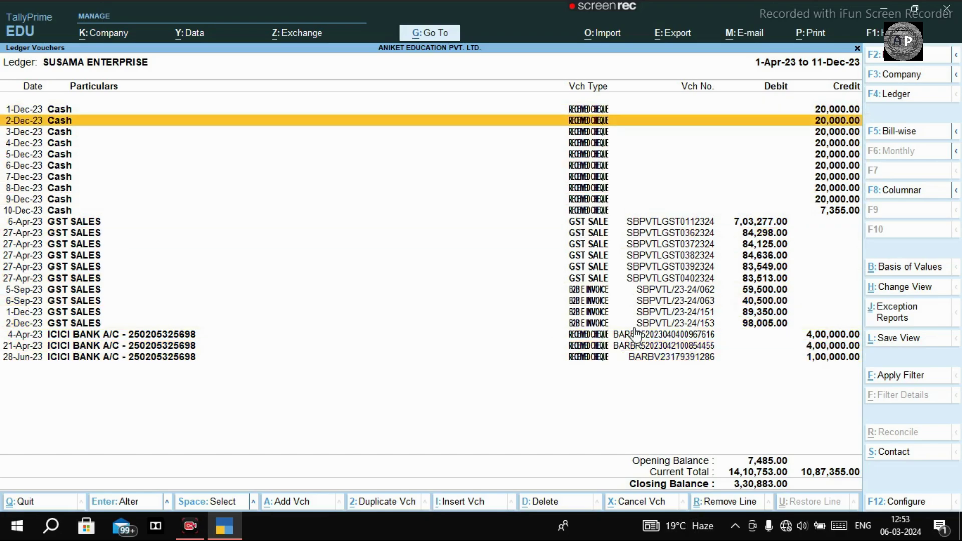
key(Down)
key(Down)
key(Down)
key(Down)
key(Down)
key(Down)
key(Down)
key(Down)
key(Down)
key(Down)
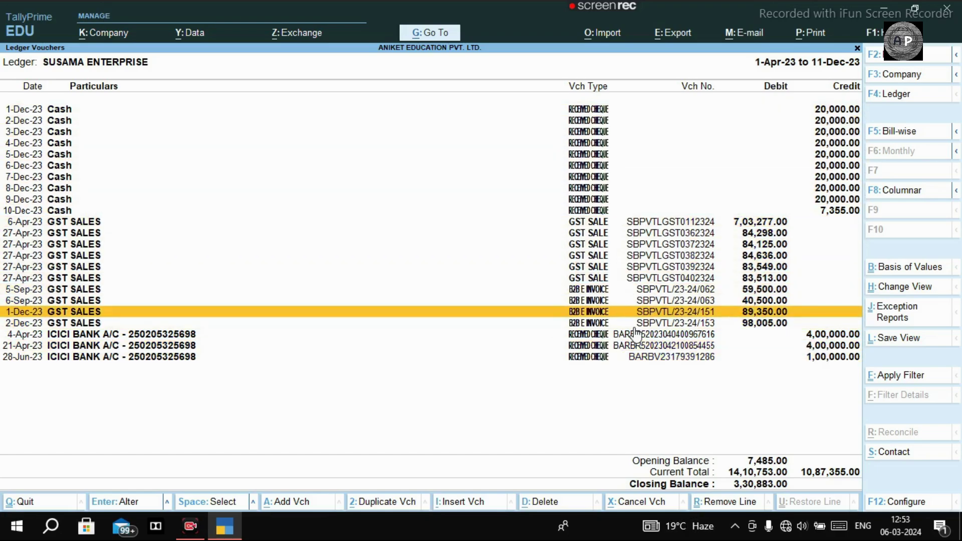
key(Down)
key(Down)
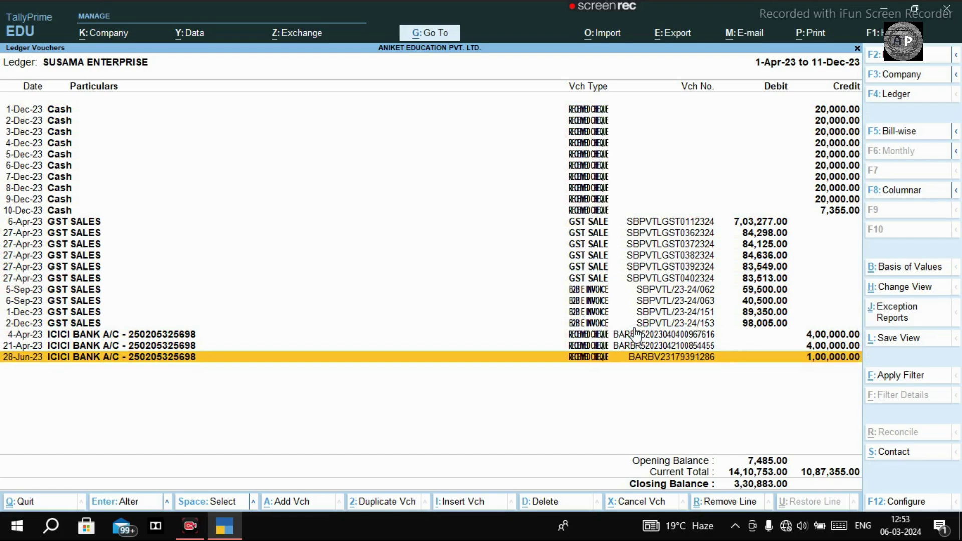
key(Up)
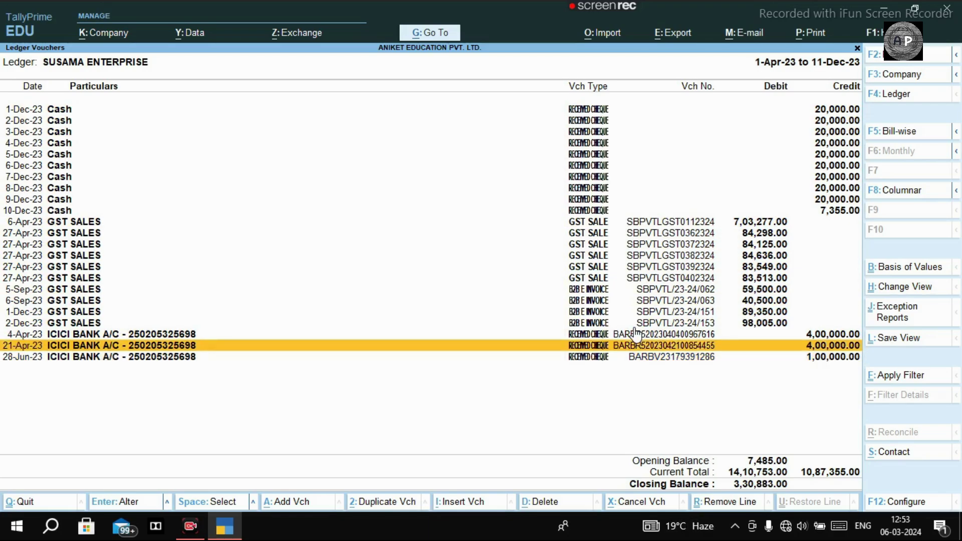
Remove all GST SALES and ICICI Bank lines from the SUSAMA ENTERPRISE voucher report, keeping only the December Cash receipts
key(Up)
key(Up)
key(Up)
key(Up)
key(Up)
key(Up)
key(Up)
key(Up)
key(Up)
key(Up)
key(Up)
key(Up)
key(Up)
key(Up)
key(ctrl+space)
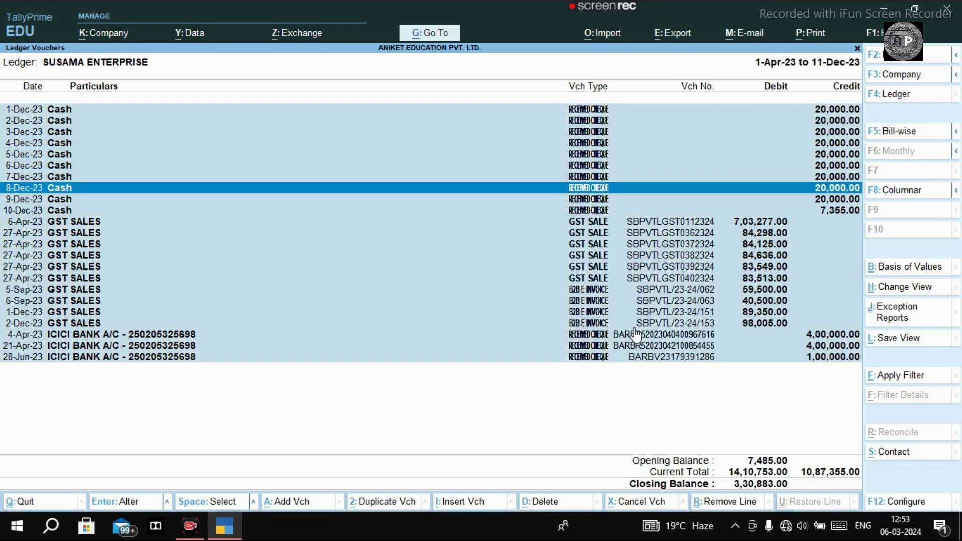
key(Up)
key(Home)
key(Down)
key(Down)
key(Down)
key(space)
key(space)
key(space)
key(space)
key(space)
key(space)
key(space)
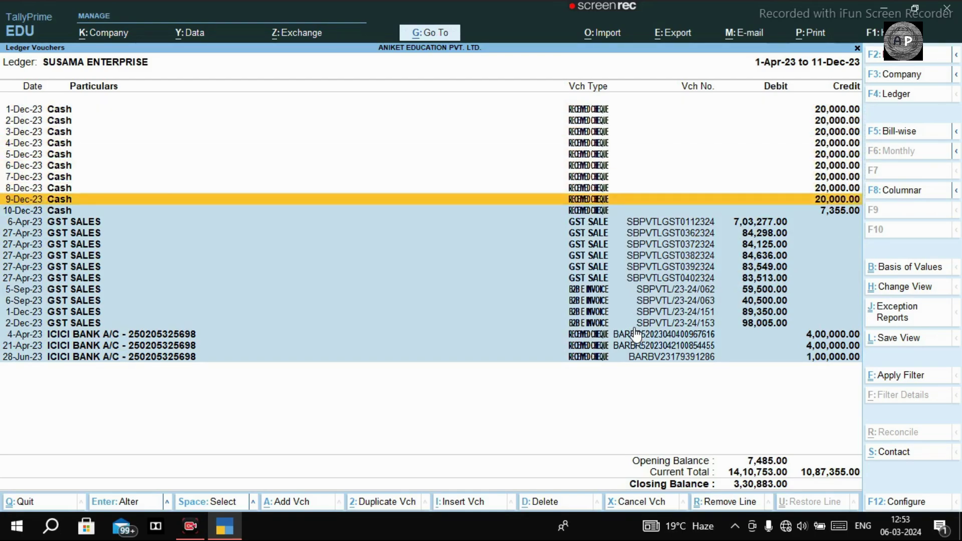
key(Down)
key(Down)
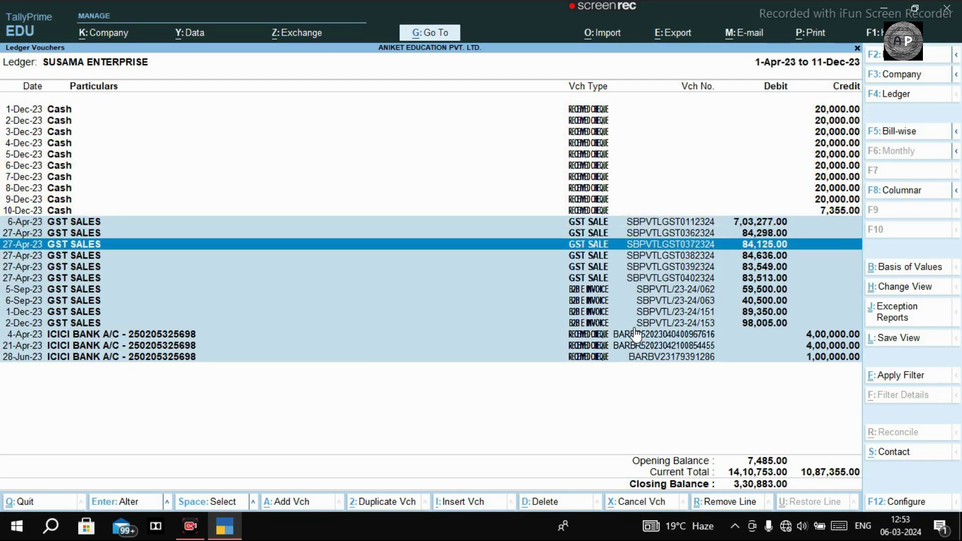
key(alt+r)
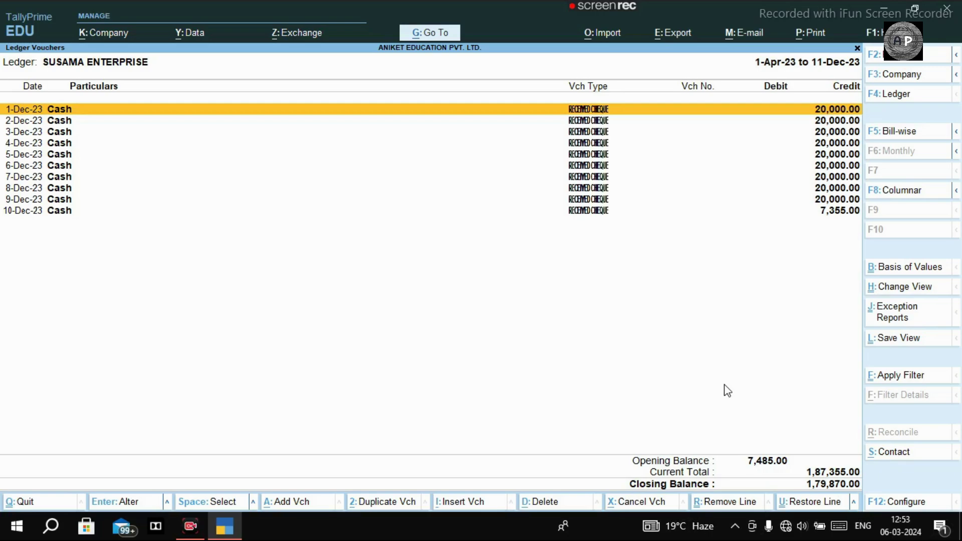
Return to the Register Debtors summary and open SEFALI ENTERPRISR's October vouchers
key(Escape)
key(Escape)
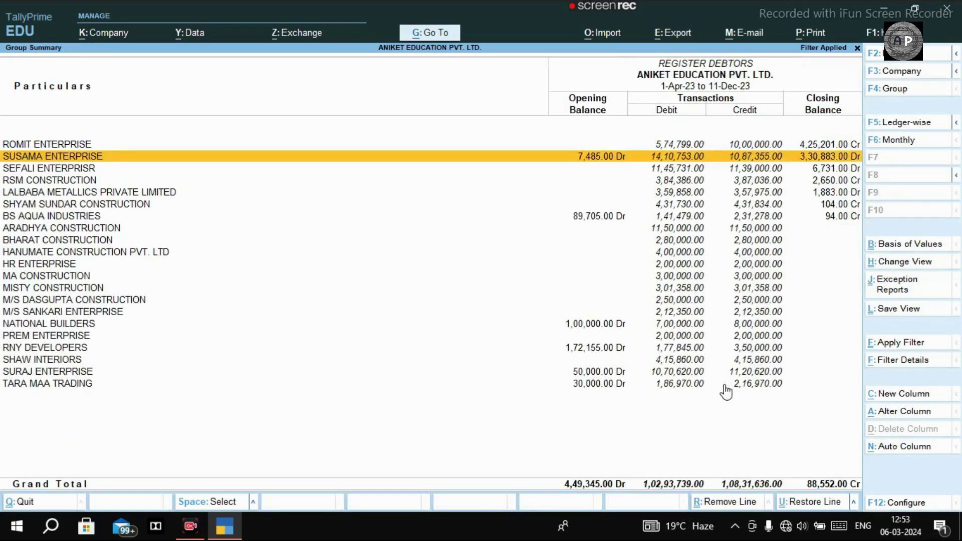
key(Down)
key(Return)
key(Up)
key(Up)
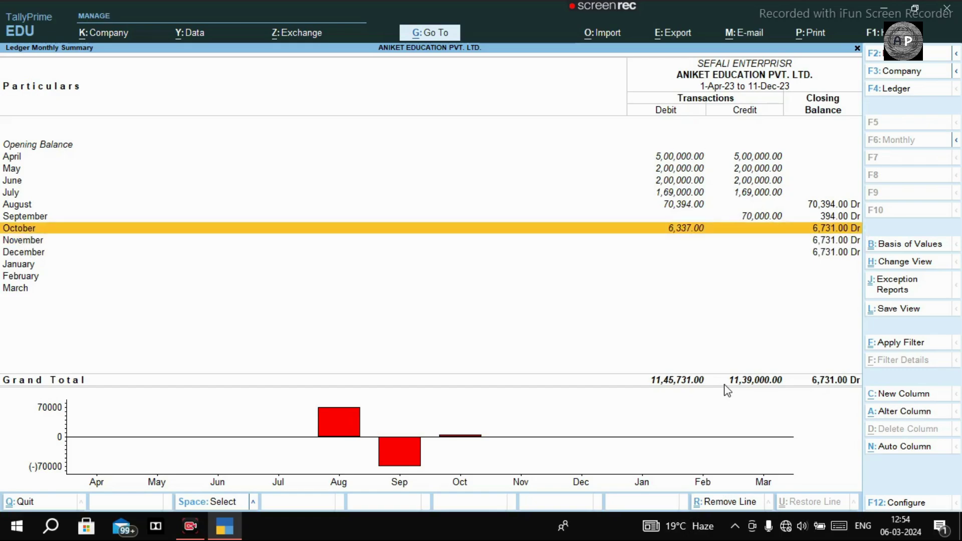
key(Return)
Extend SEFALI ENTERPRISR's voucher period to 1-Apr-23 to 31-Oct-23
key(F2)
key(Return)
key(Return)
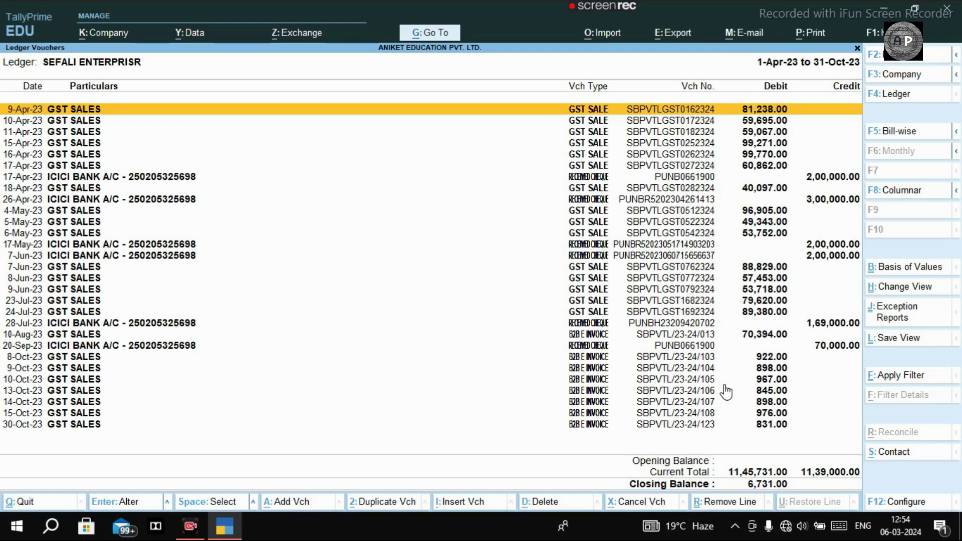
Configure the SEFALI ENTERPRISR voucher report to use the Alphabetical (A to Z) sorting method, leaving Show Running Balance at No
key(F12)
key(Down)
key(Down)
key(Down)
key(Down)
key(Down)
key(Down)
key(Up)
key(Up)
key(Up)
key(Up)
key(Up)
key(Up)
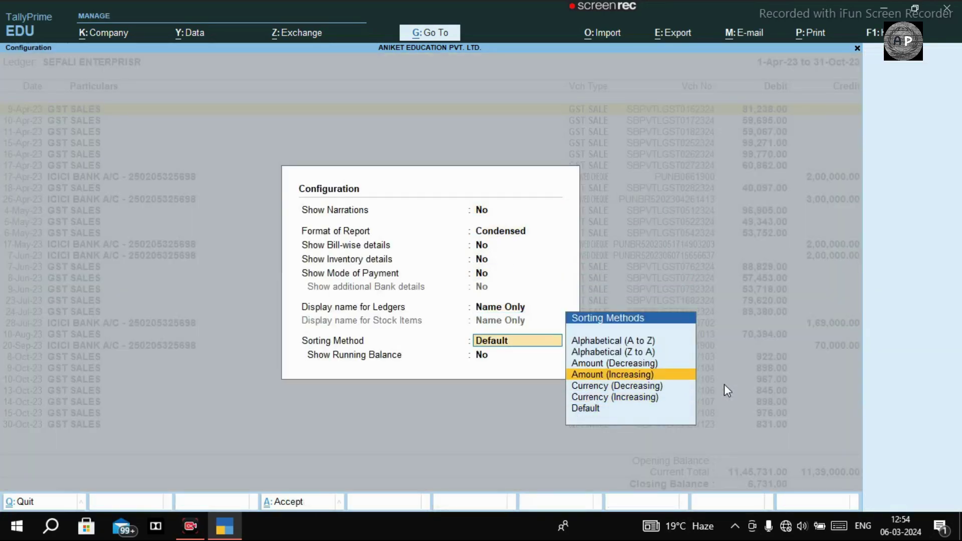
key(Return)
key(Return)
Examine SEFALI ENTERPRISR's sorted vouchers for cash and bank receipts against the GST sales, and return to the Register Debtors summary
key(Down)
key(Down)
key(Down)
key(Down)
key(Down)
key(Down)
key(Down)
key(Down)
key(Down)
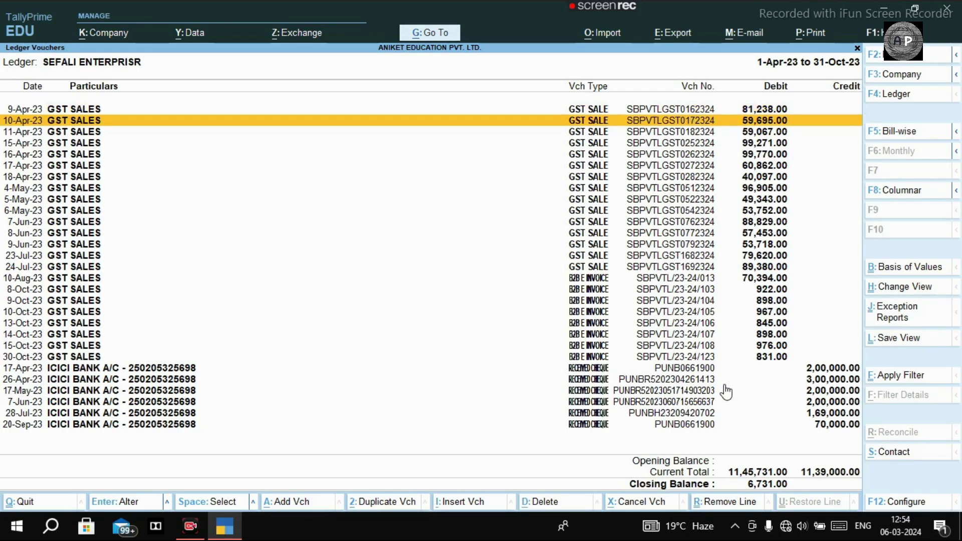
key(Down)
key(Down)
key(Down)
key(Down)
key(Down)
key(Down)
key(Down)
key(Down)
key(Down)
key(Down)
key(Down)
key(Down)
key(Down)
key(Down)
key(Down)
key(Down)
key(Down)
key(Down)
key(Down)
key(Up)
key(Up)
key(Up)
key(Up)
key(Up)
key(Up)
key(Up)
key(Up)
key(Up)
key(Up)
key(Up)
key(Up)
key(Up)
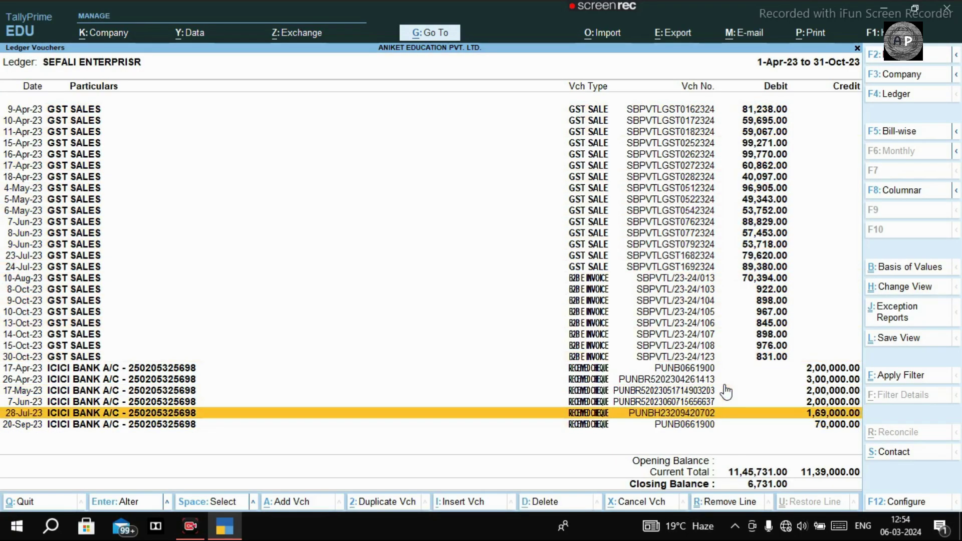
key(Up)
key(Up)
key(Up)
key(Up)
key(Up)
key(Up)
key(Up)
key(Up)
key(Up)
key(Up)
key(Up)
key(Up)
key(Up)
key(Up)
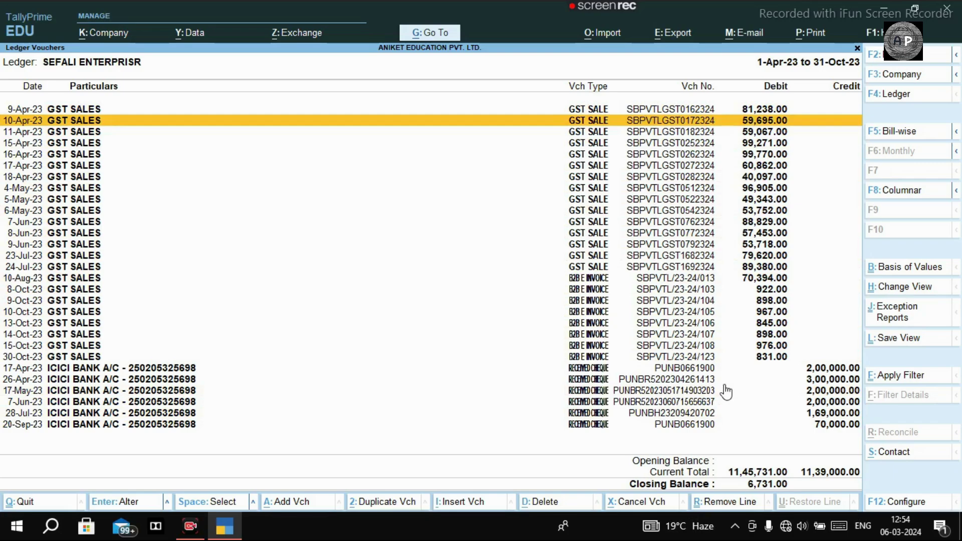
key(Escape)
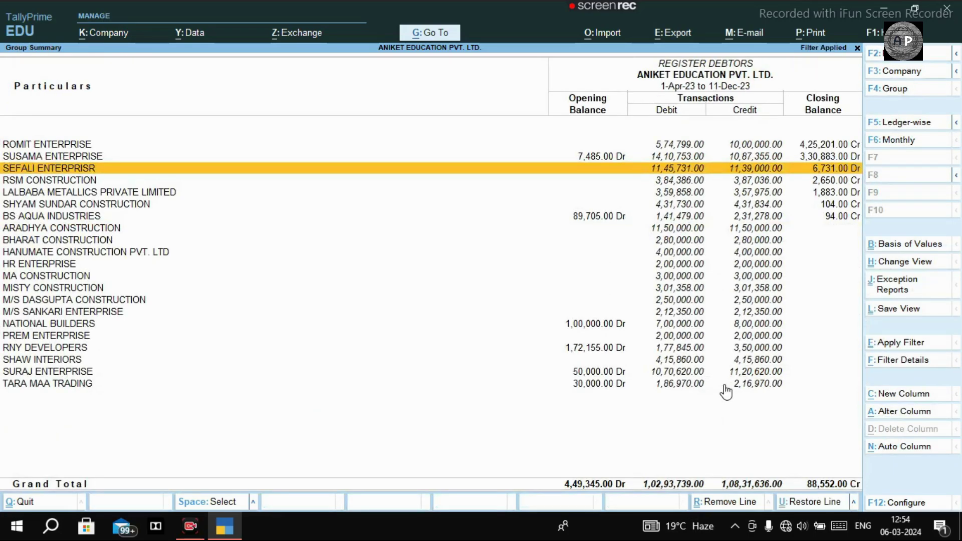